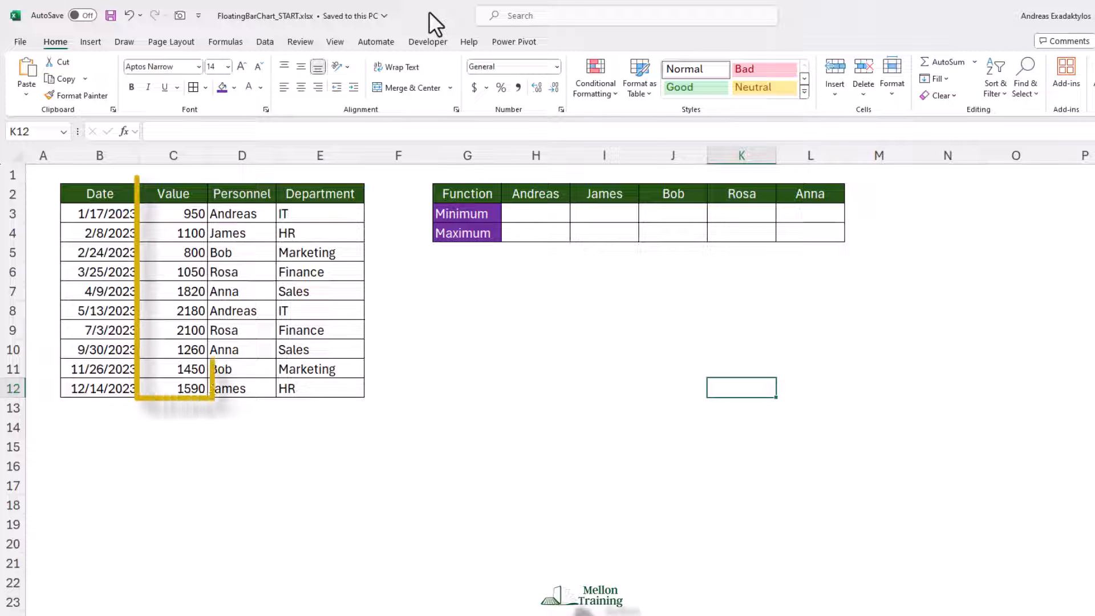
Start a MINIFS formula in cell H3 with the absolute range $C$3:$C$12 as the minimum range.
{"action": "left_click", "coordinate": [538, 216]}
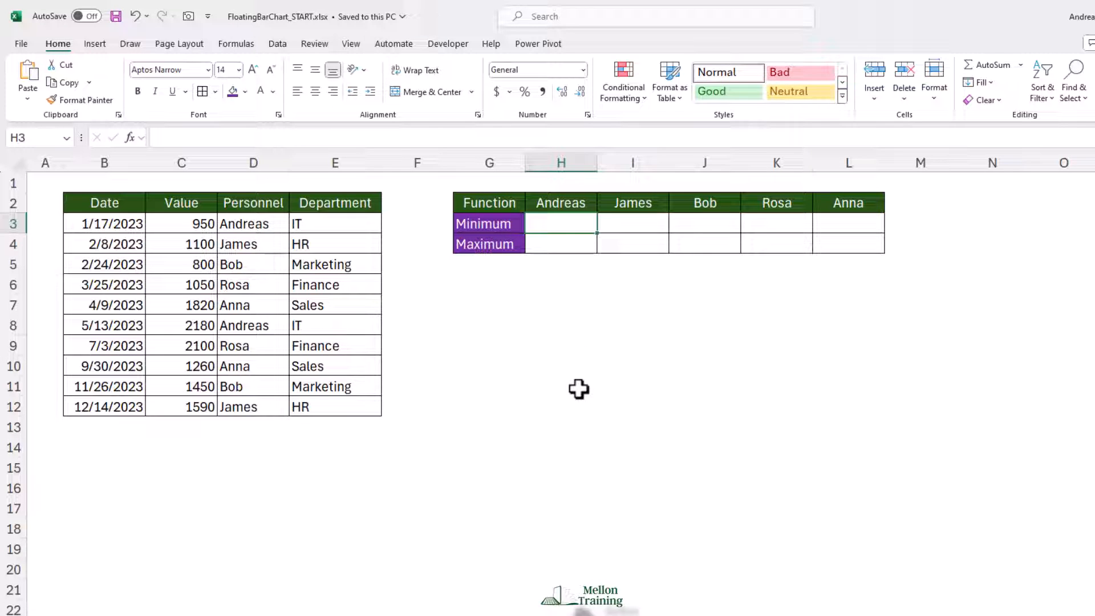
{"action": "type", "text": "=MIN"}
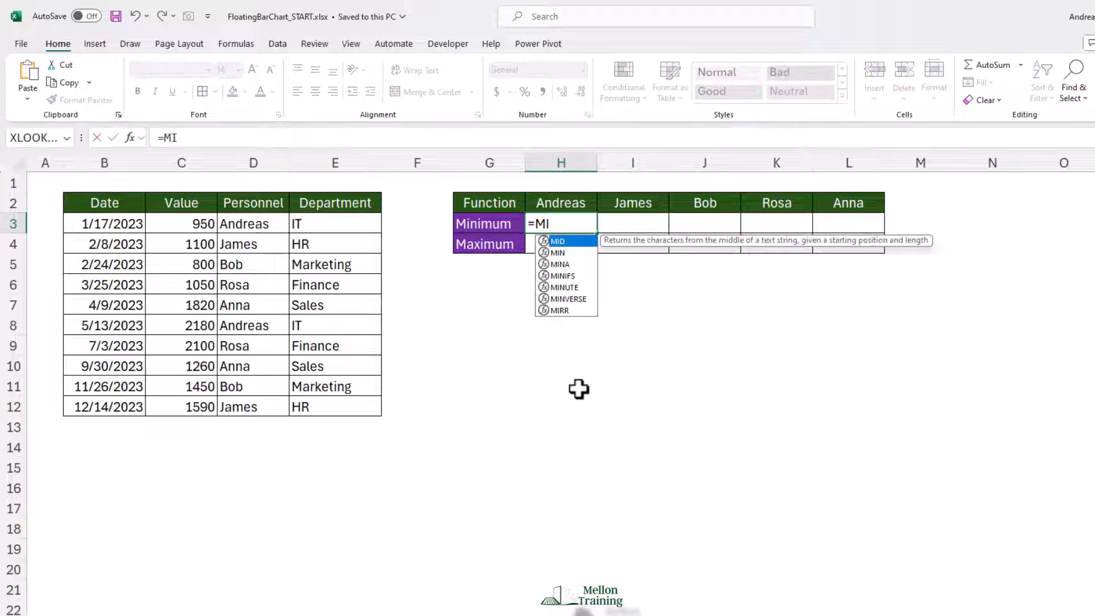
{"action": "key", "text": "Down"}
{"action": "key", "text": "Down"}
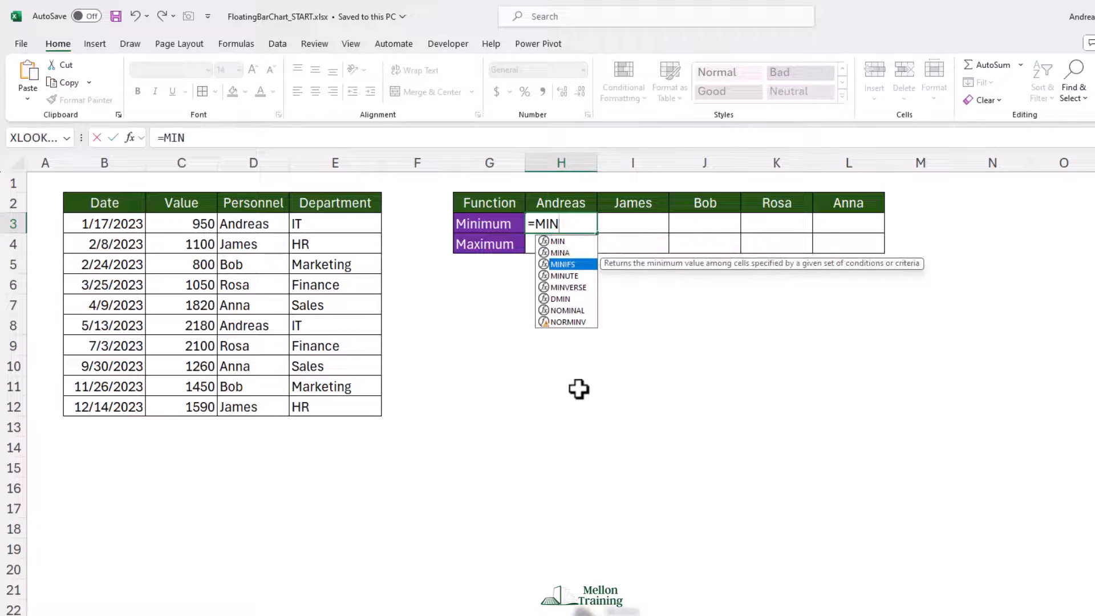
{"action": "key", "text": "Tab"}
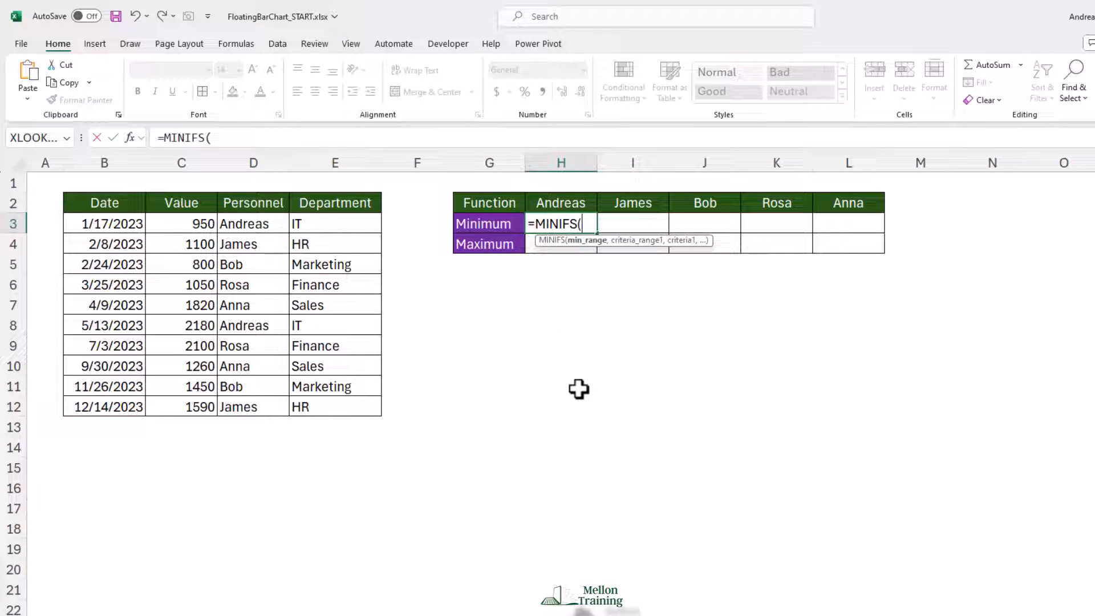
{"action": "left_click_drag", "start_coordinate": [188, 224], "coordinate": [195, 407]}
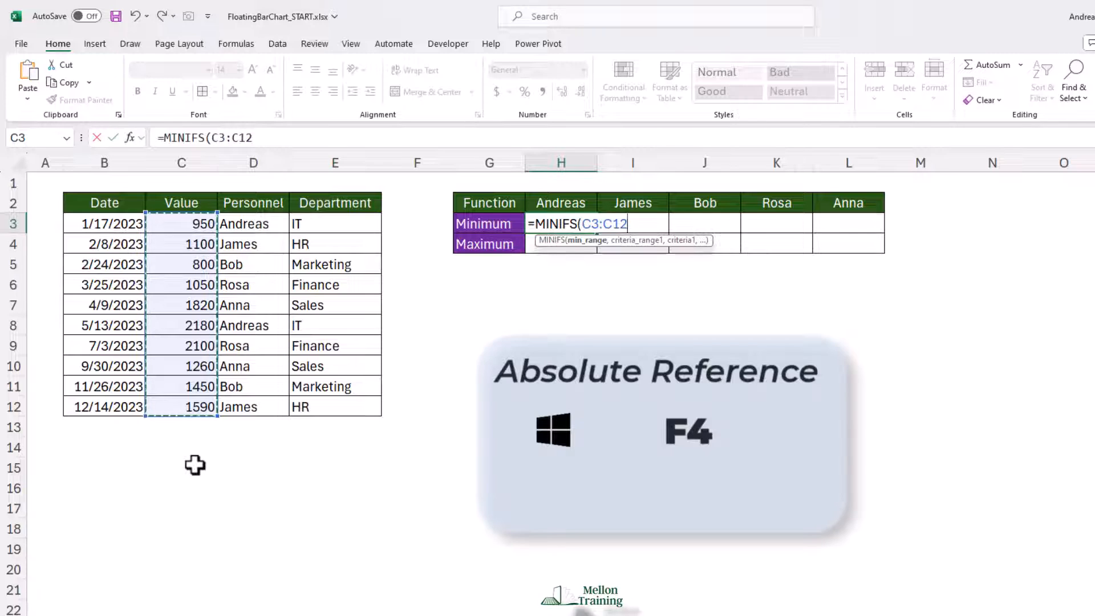
{"action": "key", "text": "F4"}
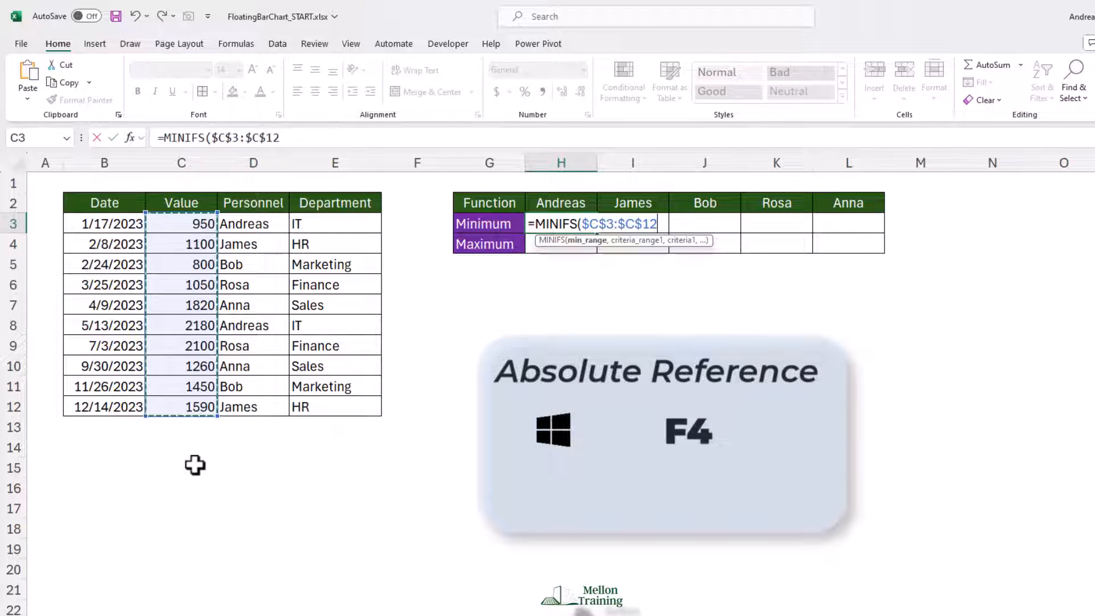
{"action": "type", "text": ","}
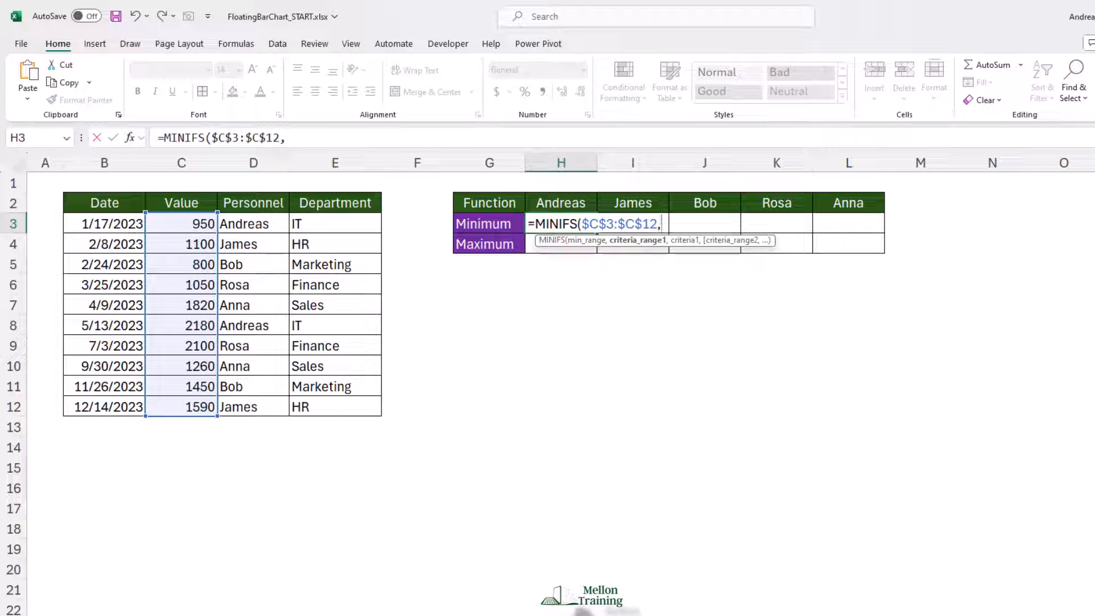
Complete the MINIFS formula with criteria range $D$3:$D$12 and criterion H2, and fill it across the Minimum row to L3.
{"action": "left_click_drag", "start_coordinate": [252, 223], "coordinate": [247, 410]}
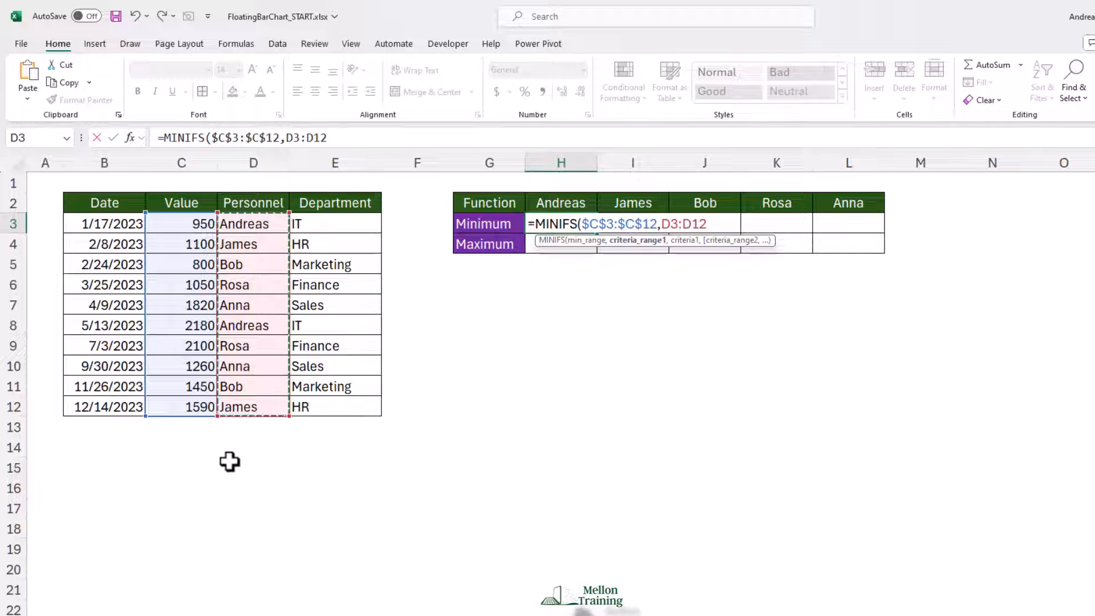
{"action": "key", "text": "F4"}
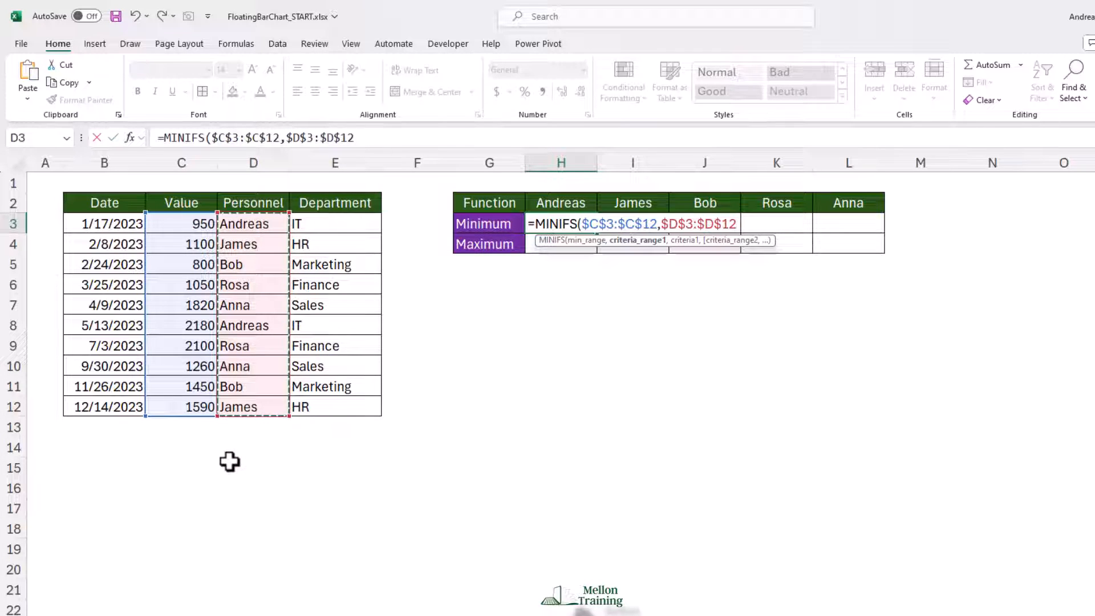
{"action": "type", "text": ","}
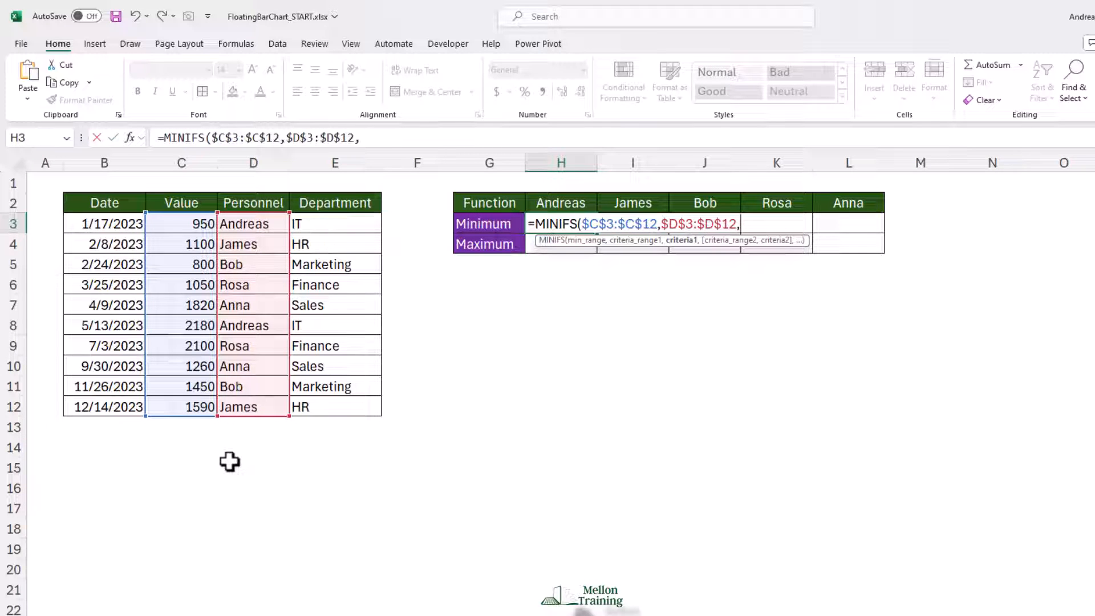
{"action": "type", "text": "H2)"}
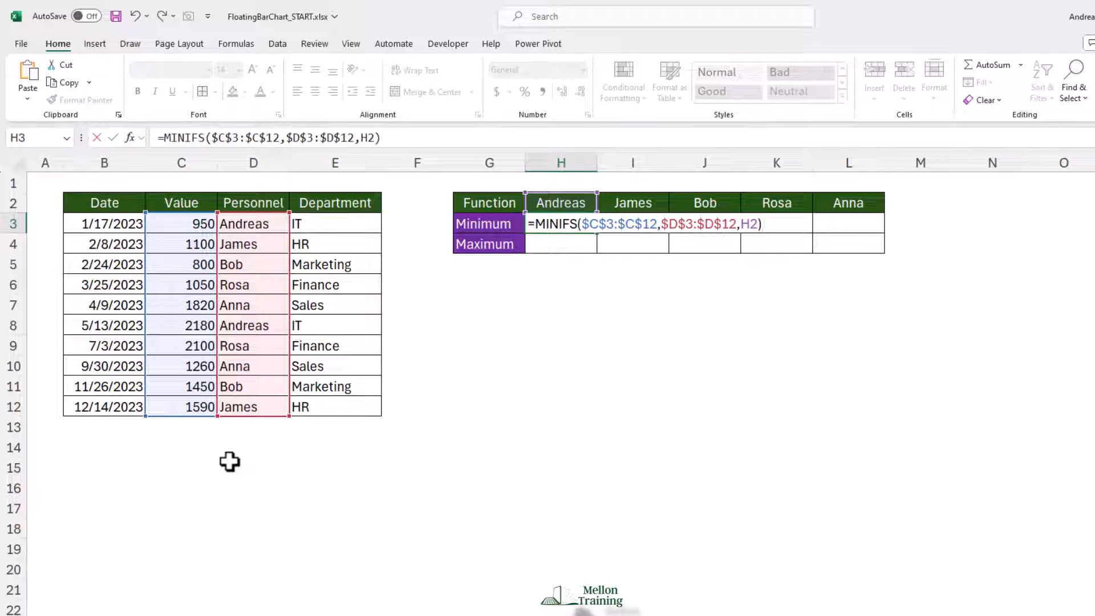
{"action": "key", "text": "Return"}
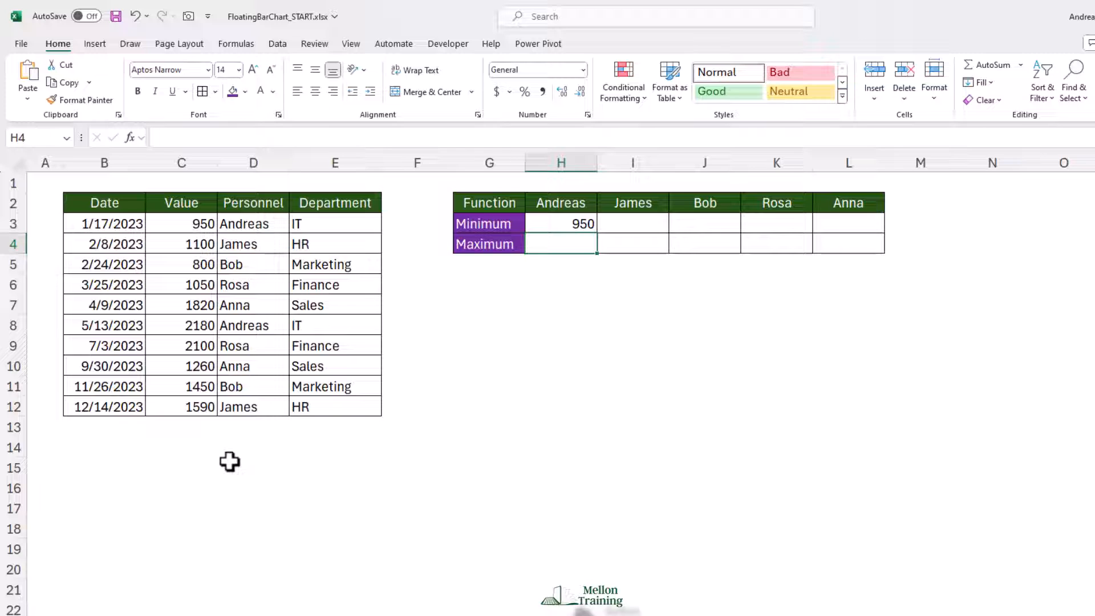
{"action": "key", "text": "Up"}
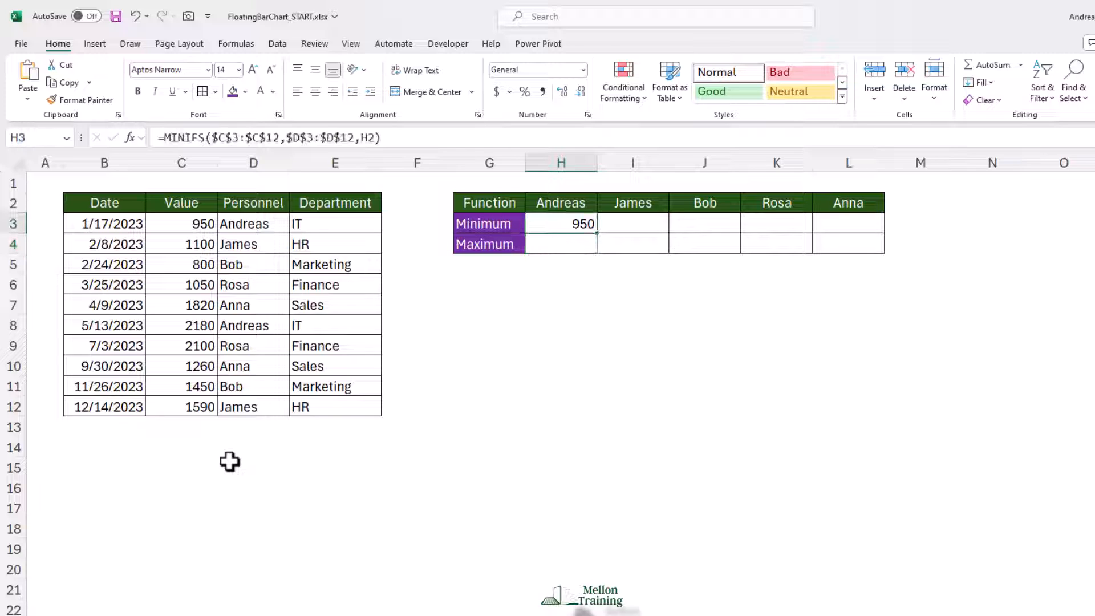
{"action": "left_click_drag", "start_coordinate": [600, 236], "coordinate": [842, 239]}
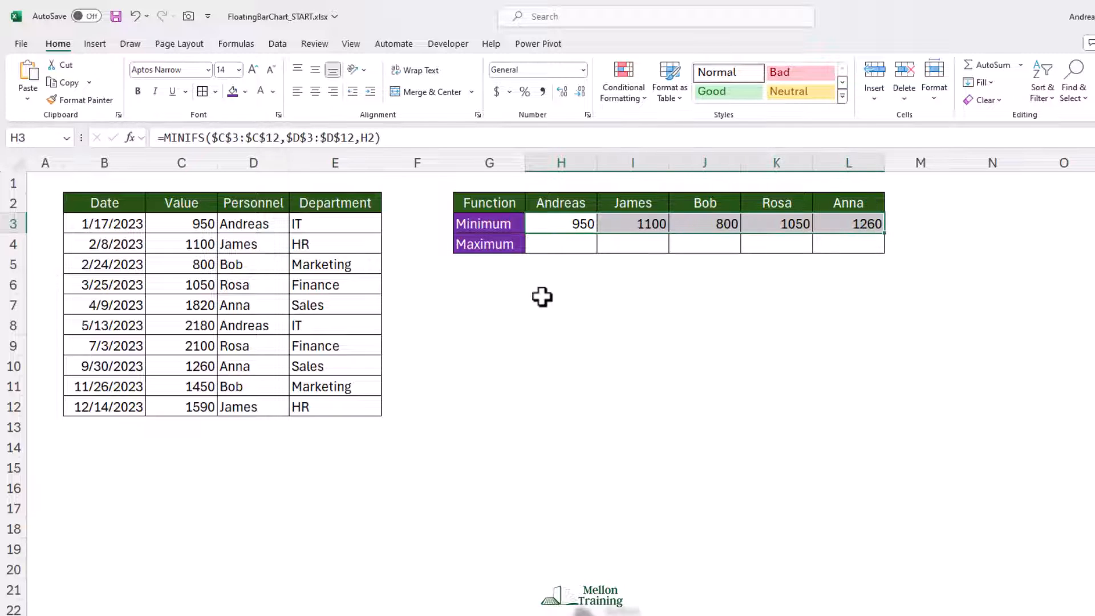
Start a MAXIFS formula in cell H4 with the absolute range $C$3:$C$12 as the maximum range.
{"action": "left_click", "coordinate": [560, 244]}
{"action": "type", "text": "=MAX"}
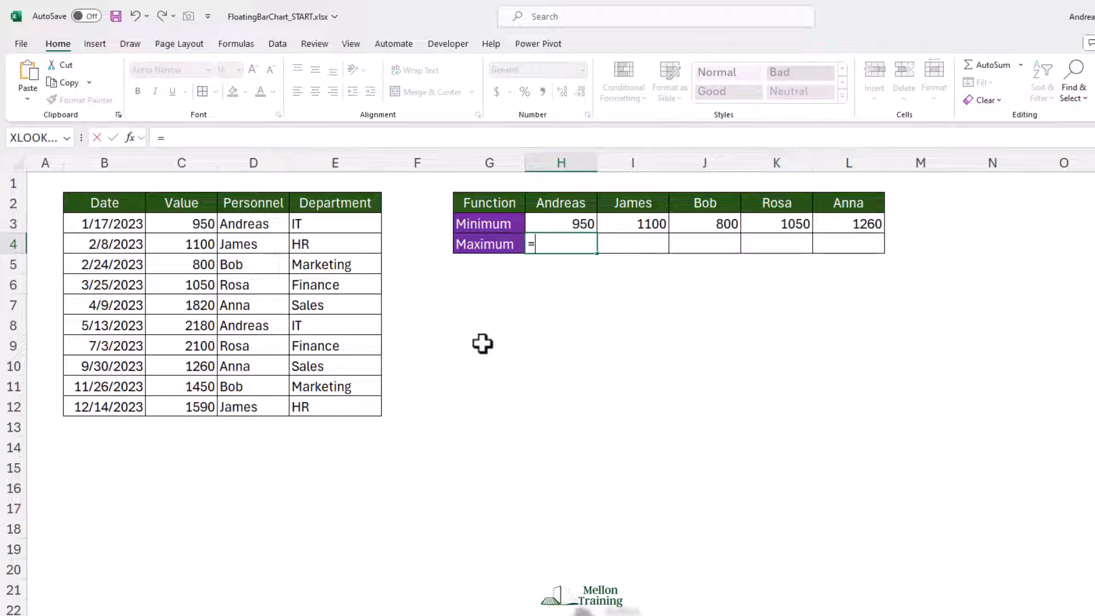
{"action": "key", "text": "Down"}
{"action": "key", "text": "Down"}
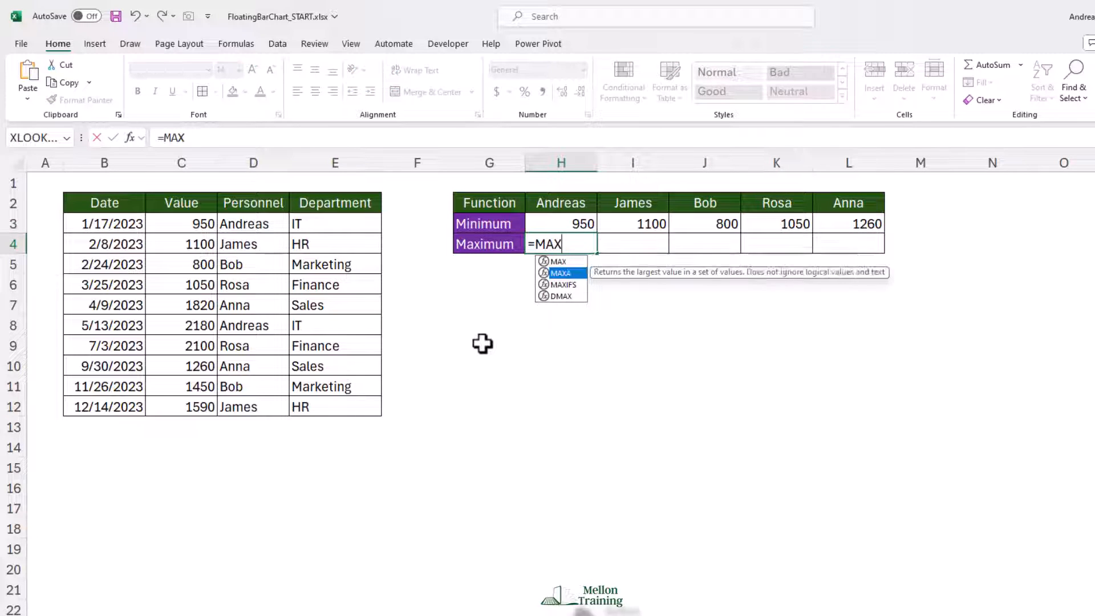
{"action": "key", "text": "Tab"}
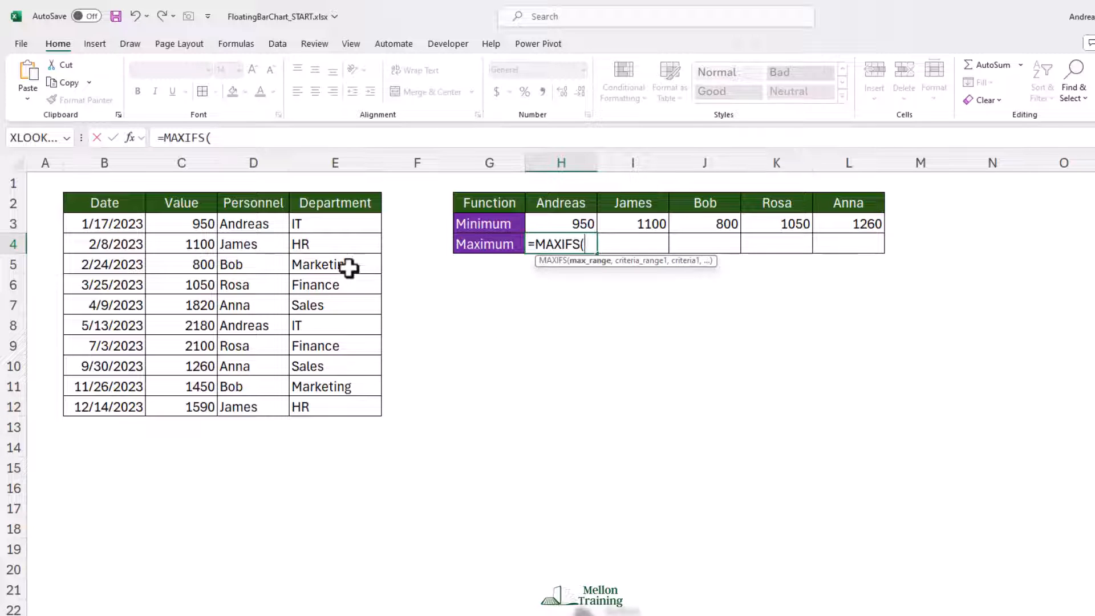
{"action": "left_click_drag", "start_coordinate": [190, 226], "coordinate": [200, 411]}
{"action": "key", "text": "F4"}
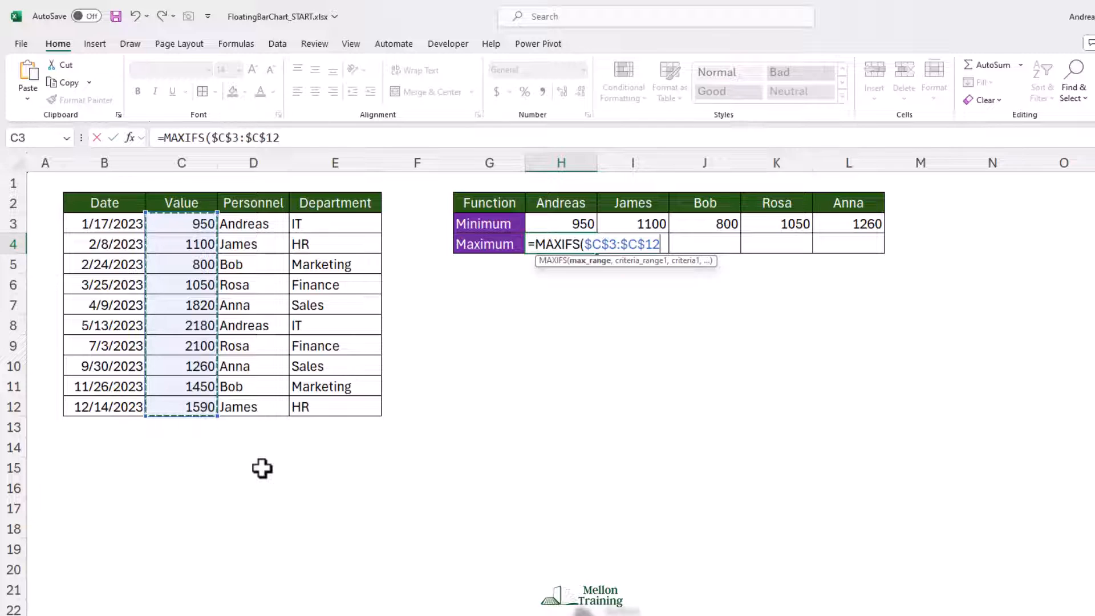
Complete the MAXIFS formula with criteria range $D$3:$D$12 and criterion H2, and fill it across the Maximum row to L4.
{"action": "type", "text": ","}
{"action": "left_click_drag", "start_coordinate": [252, 225], "coordinate": [264, 407]}
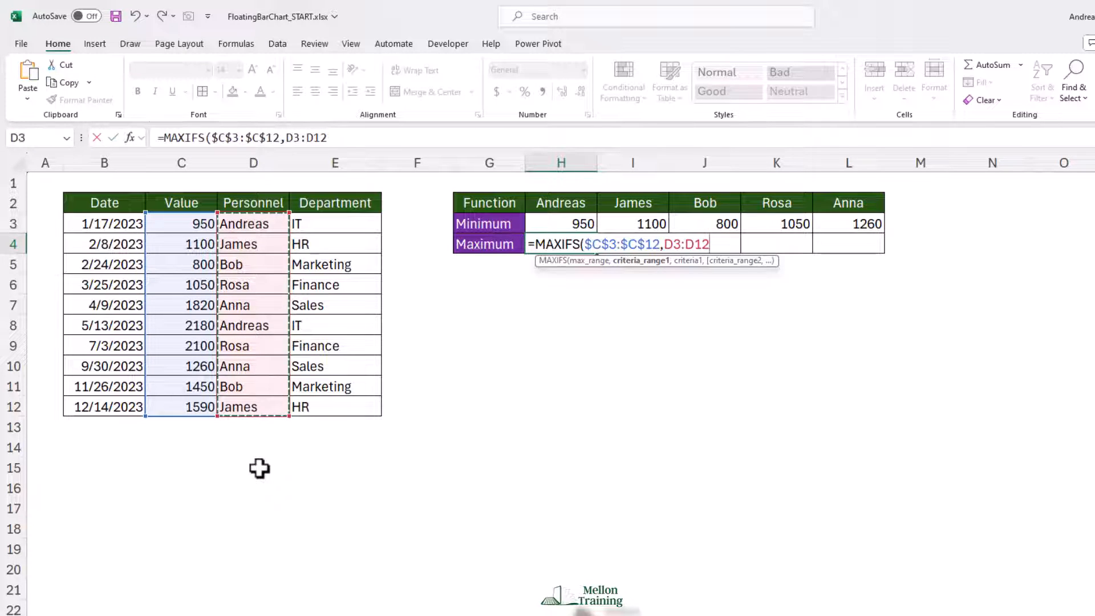
{"action": "key", "text": "F4"}
{"action": "type", "text": ","}
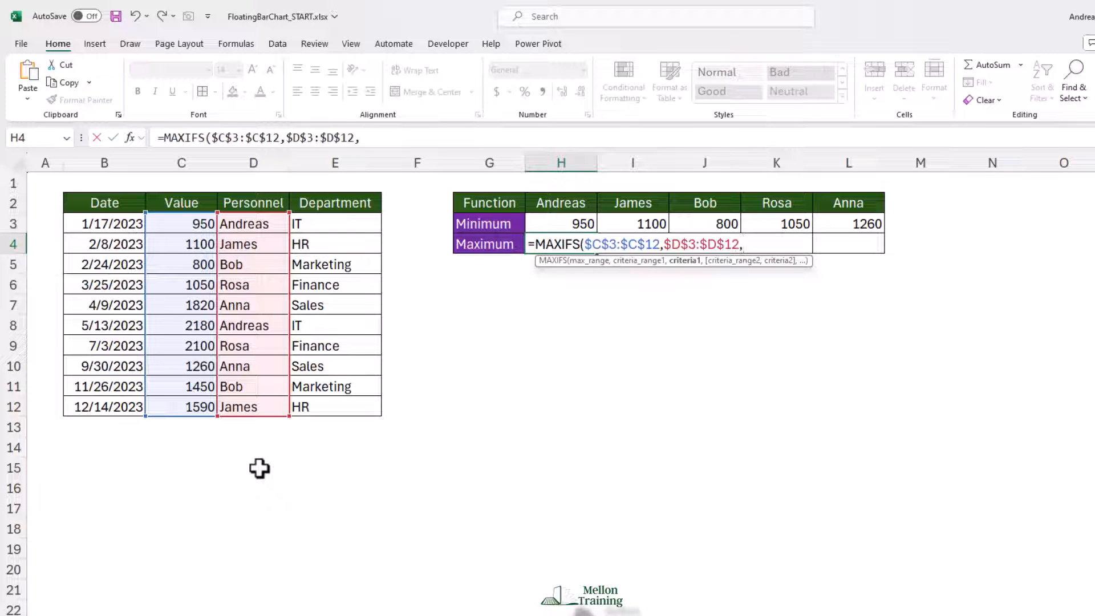
{"action": "left_click", "coordinate": [548, 204]}
{"action": "key", "text": "Return"}
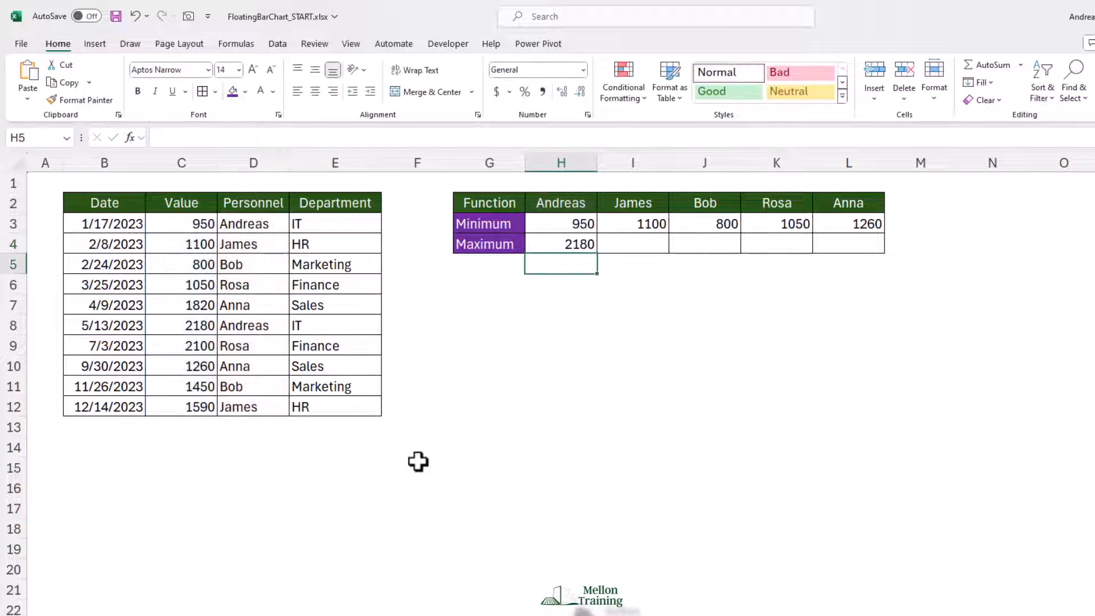
{"action": "left_click", "coordinate": [582, 249]}
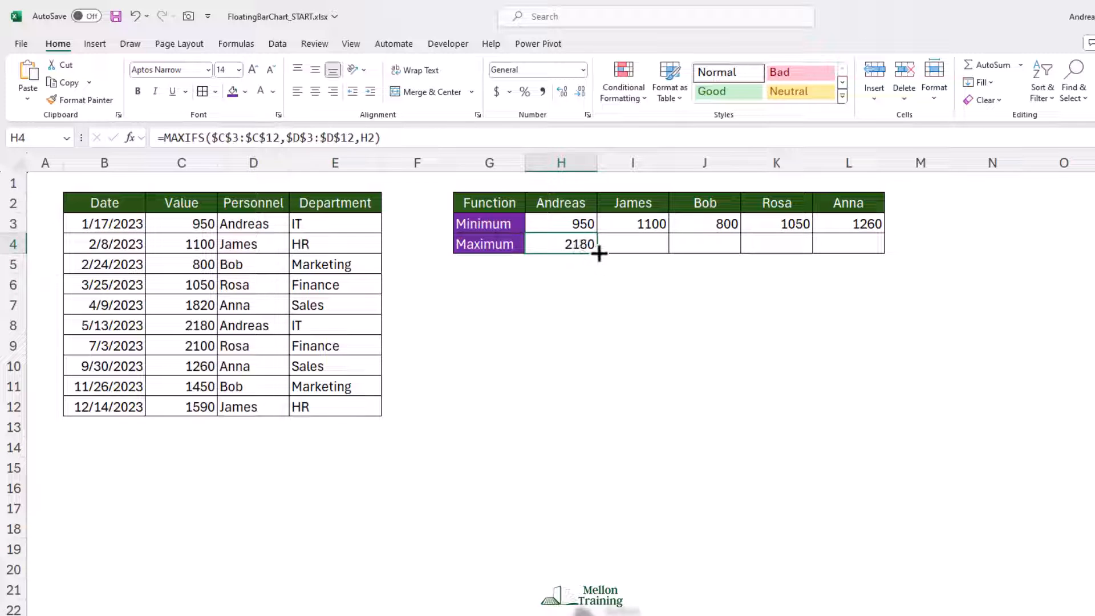
{"action": "left_click_drag", "start_coordinate": [597, 253], "coordinate": [879, 249]}
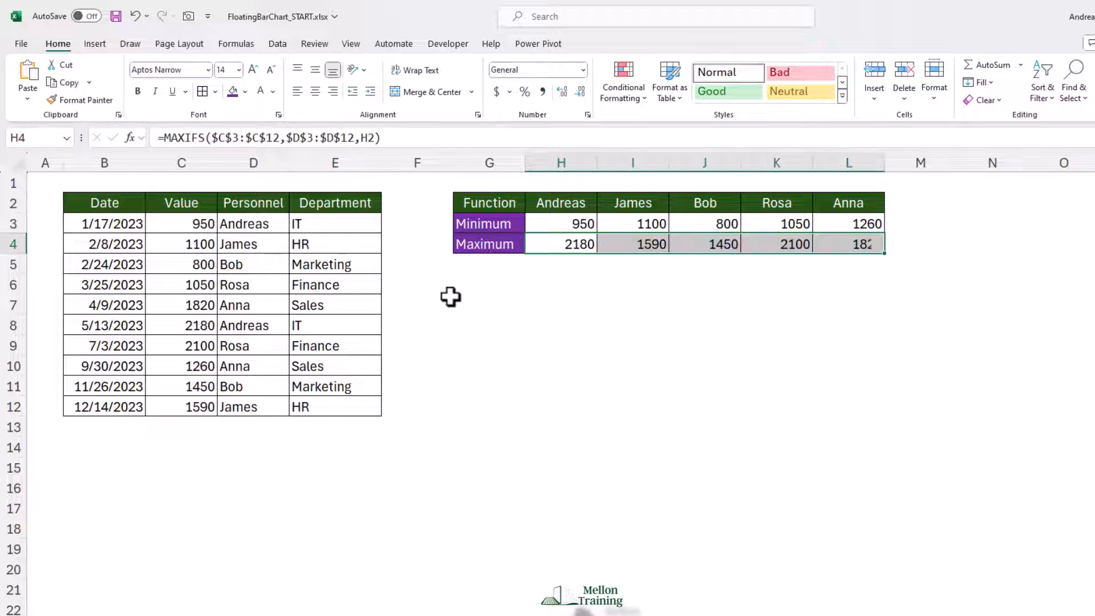
{"action": "left_click", "coordinate": [481, 286]}
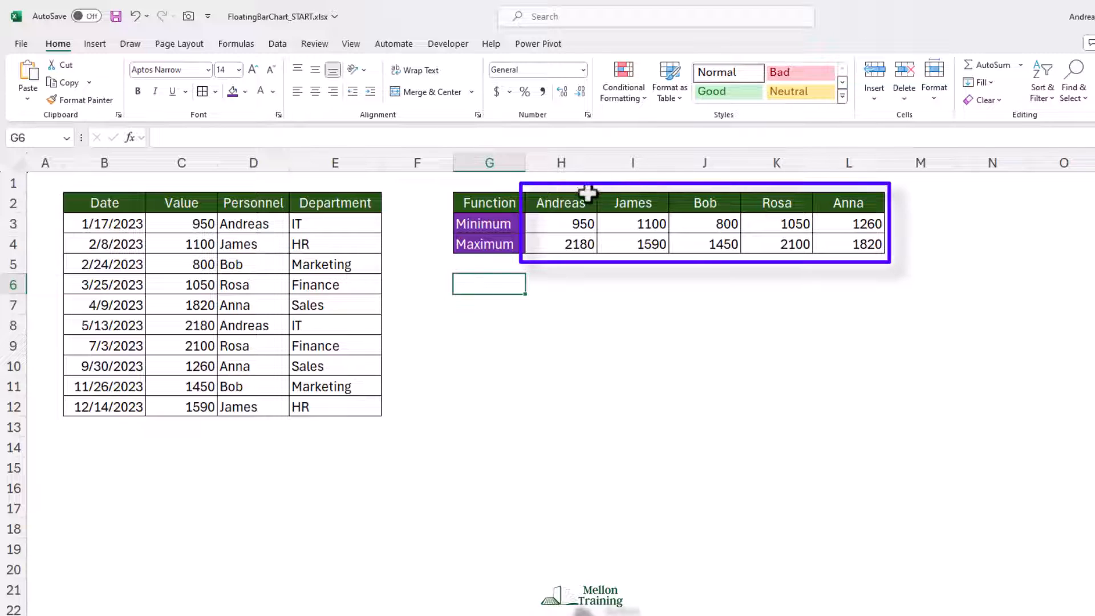
Insert a basic 2-D line chart from the names, minimums and maximums in H2:L4.
{"action": "mouse_move", "coordinate": [570, 201]}
{"action": "left_mouse_down"}
{"action": "mouse_move", "coordinate": [643, 223]}
{"action": "mouse_move", "coordinate": [838, 245]}
{"action": "left_mouse_up"}
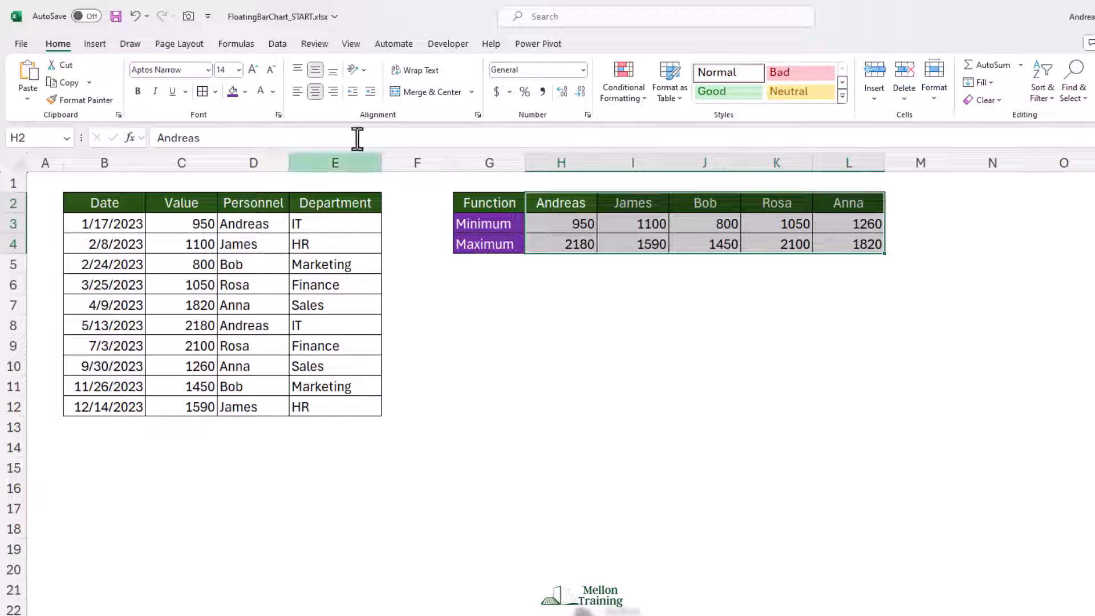
{"action": "left_click", "coordinate": [94, 44]}
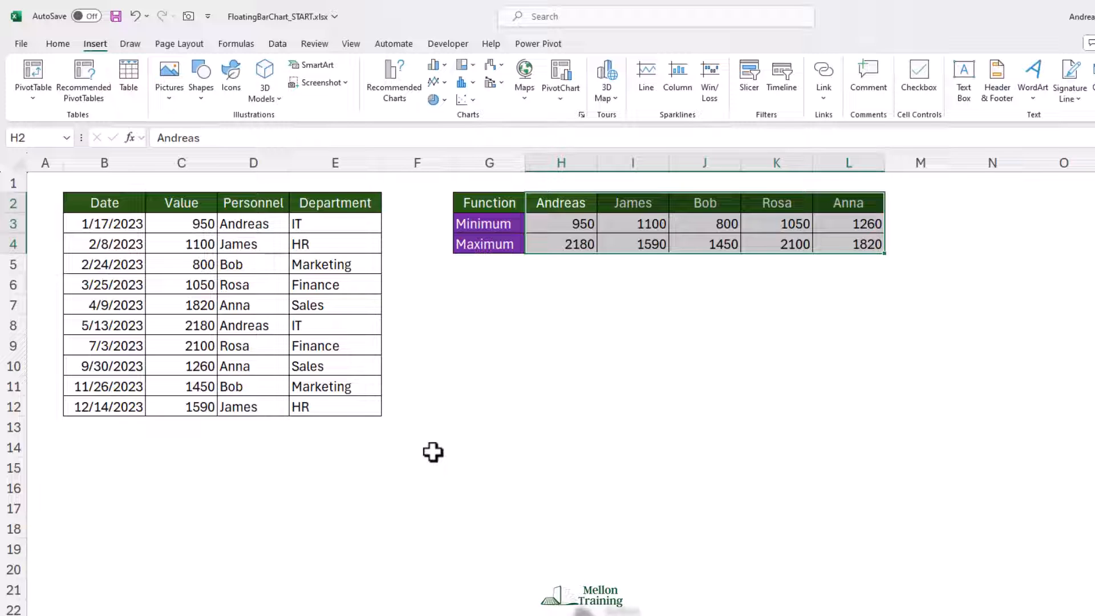
{"action": "left_click", "coordinate": [443, 82]}
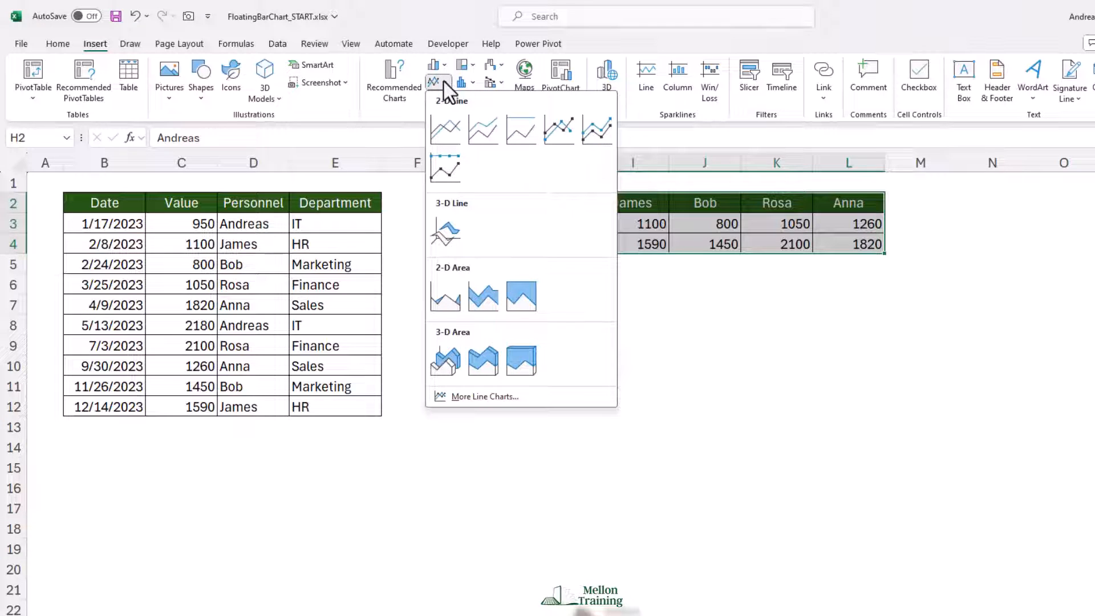
{"action": "left_click", "coordinate": [445, 129]}
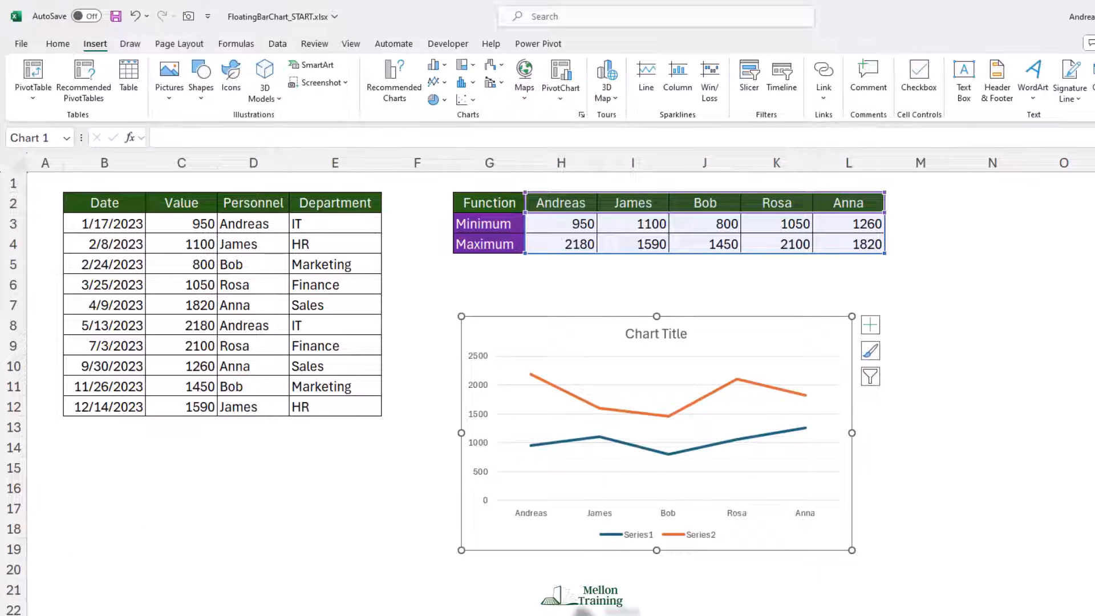
Fit the chart beneath the summary table by moving it up, narrowing column F and enlarging it to reach column M and row 20.
{"action": "left_click_drag", "start_coordinate": [513, 315], "coordinate": [501, 271]}
{"action": "left_click_drag", "start_coordinate": [454, 166], "coordinate": [414, 166]}
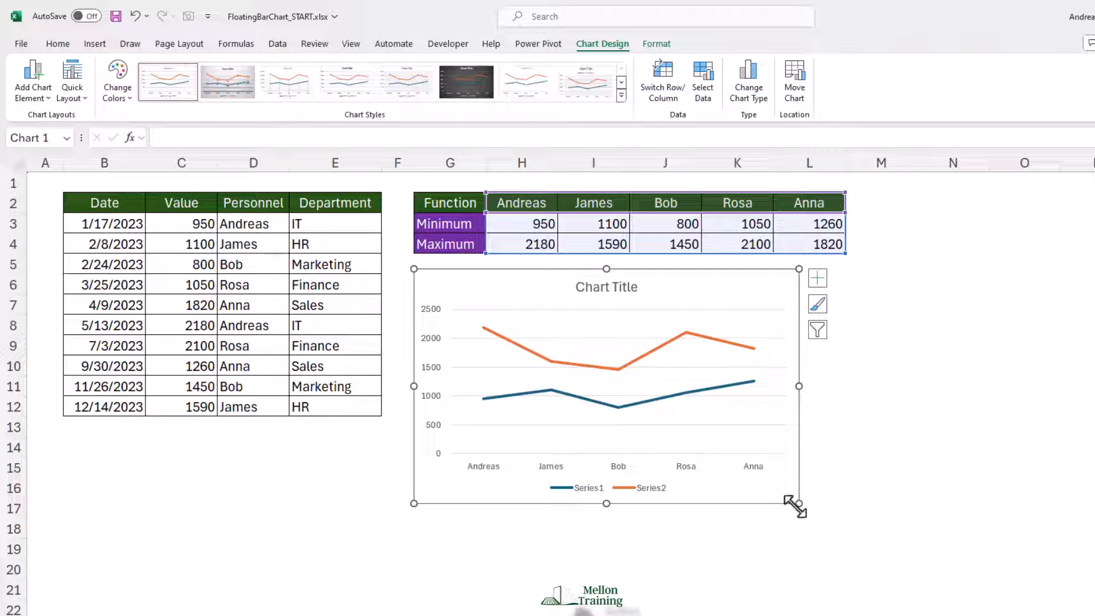
{"action": "left_click_drag", "start_coordinate": [799, 503], "coordinate": [894, 566]}
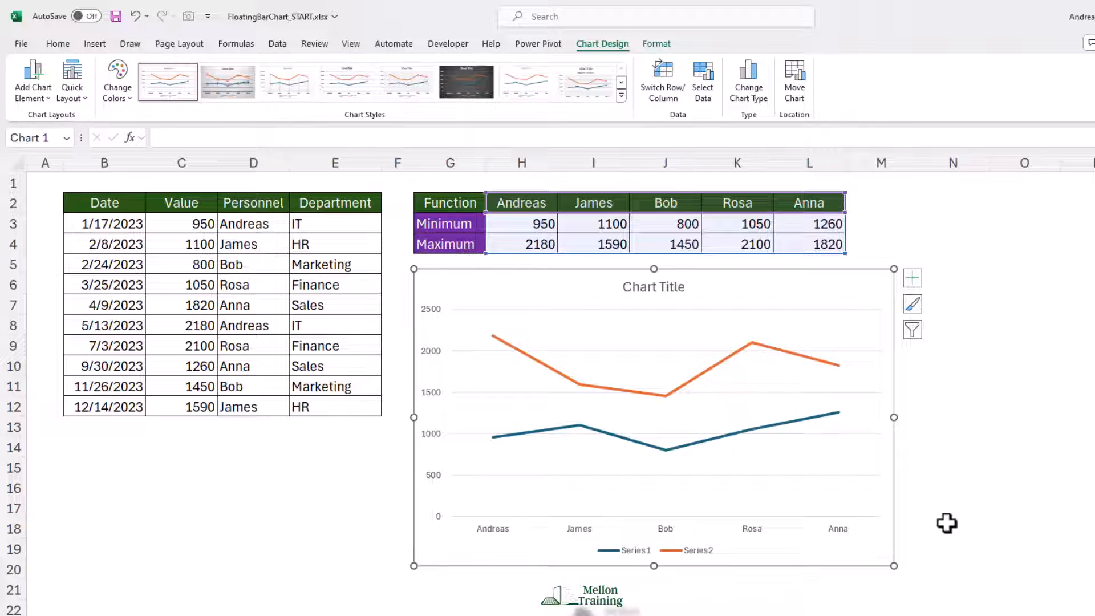
Add Up/Down Bars between the two line series of the chart.
{"action": "left_click", "coordinate": [914, 280]}
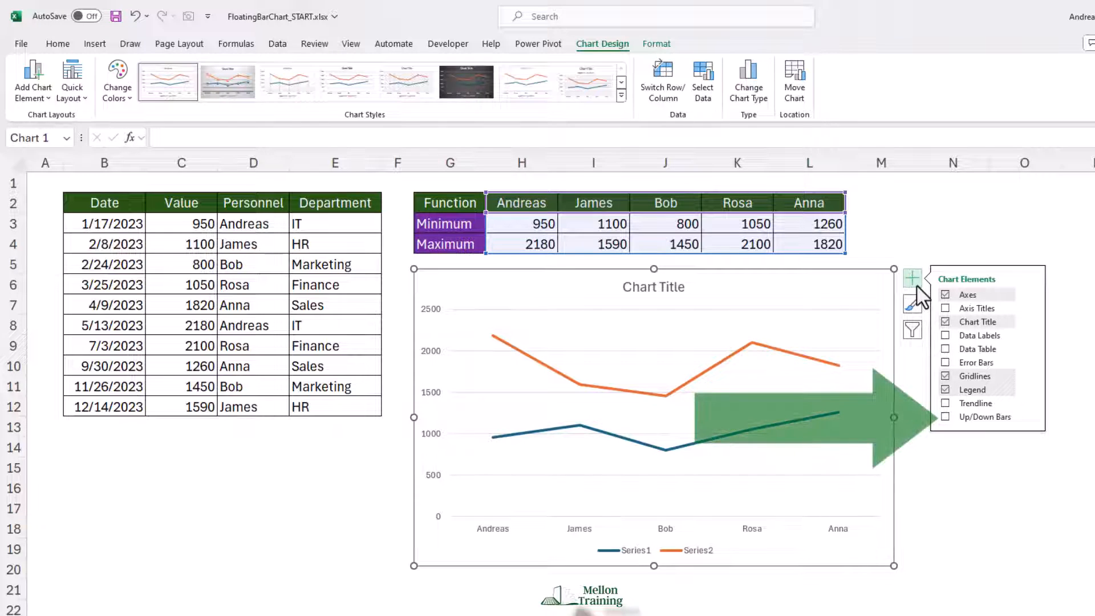
{"action": "left_click", "coordinate": [945, 417]}
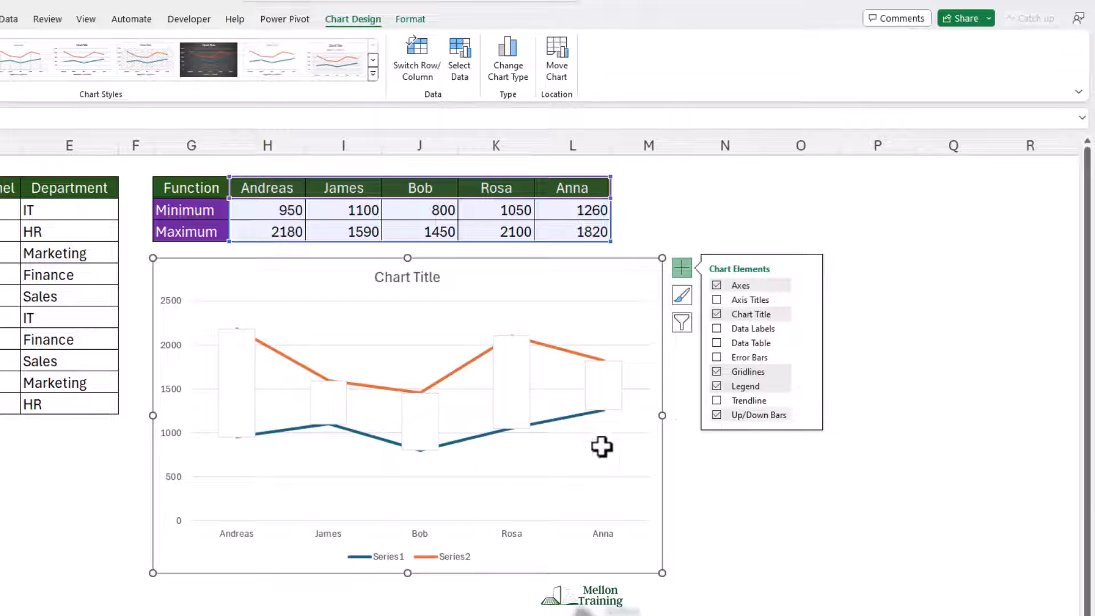
Give the chart's up bars a linear gradient fill running straight down at 90°.
{"action": "right_click", "coordinate": [232, 391]}
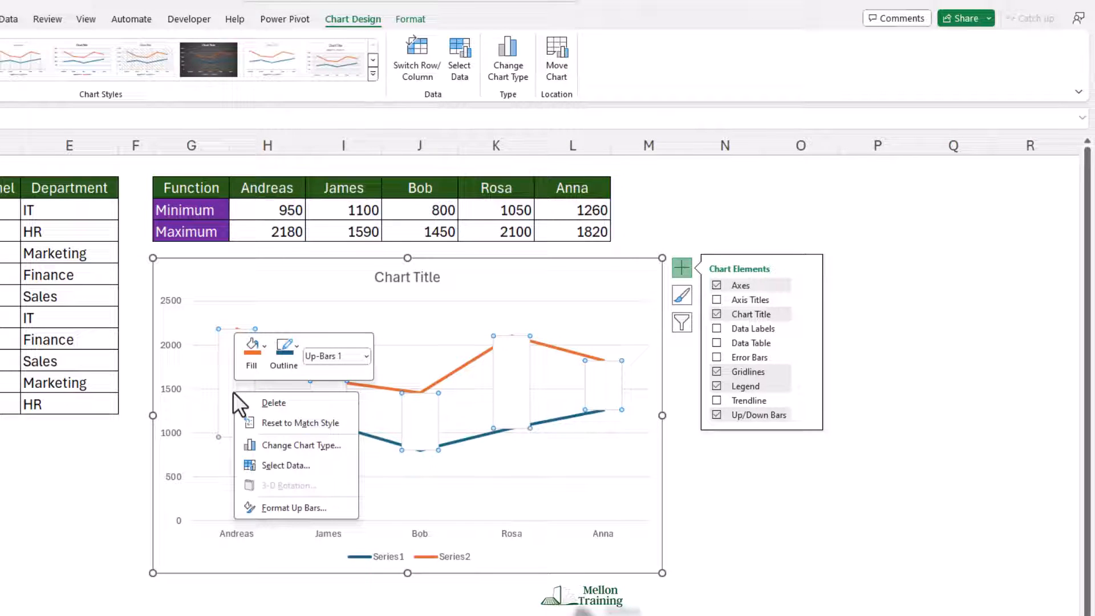
{"action": "left_click", "coordinate": [324, 508]}
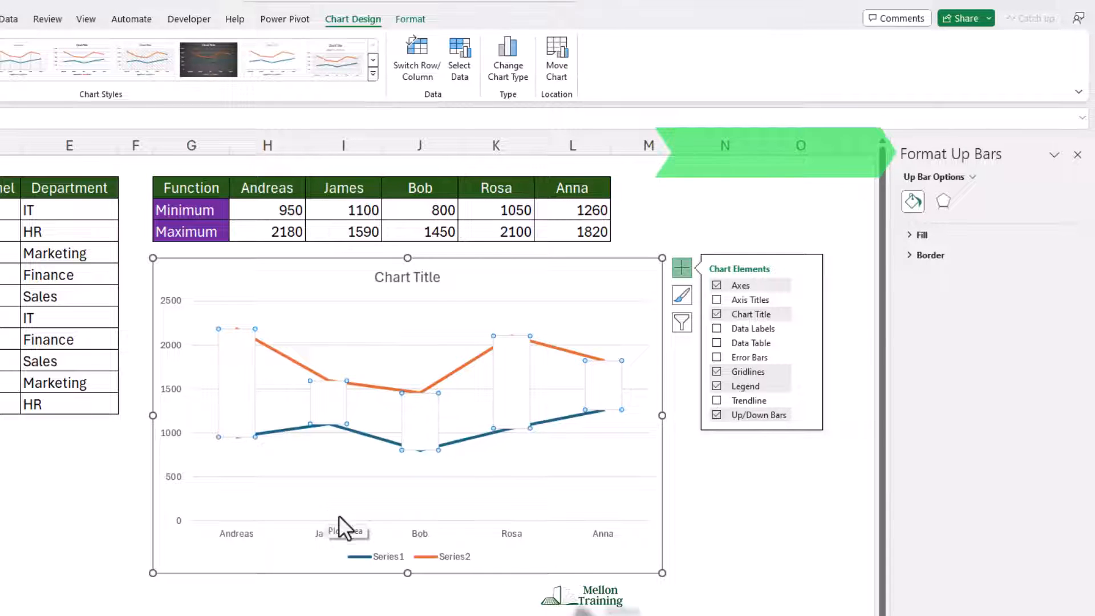
{"action": "left_click", "coordinate": [909, 235]}
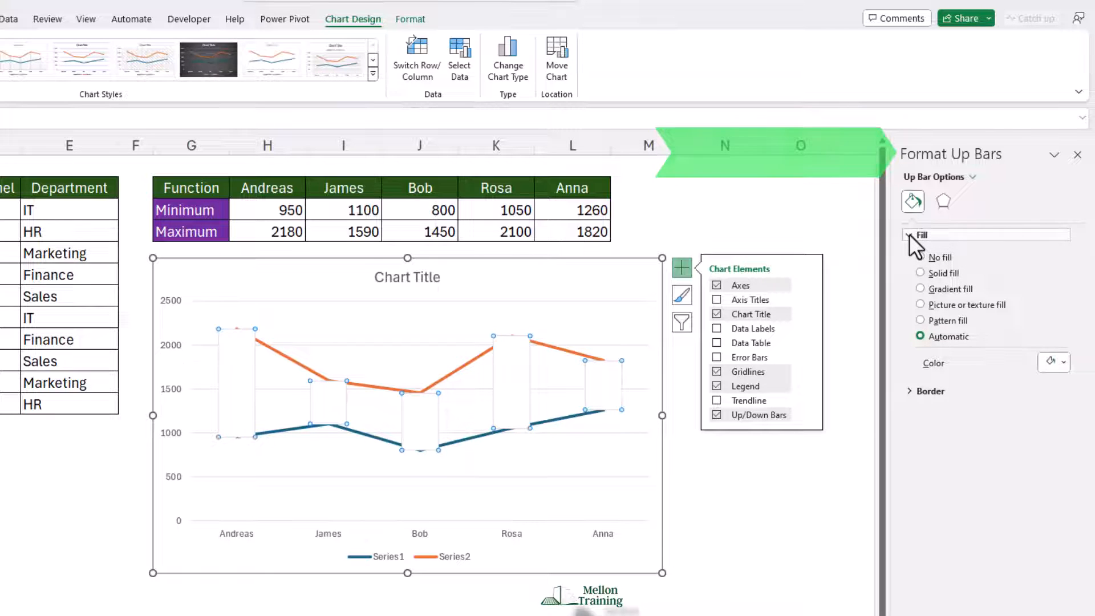
{"action": "left_click", "coordinate": [919, 287]}
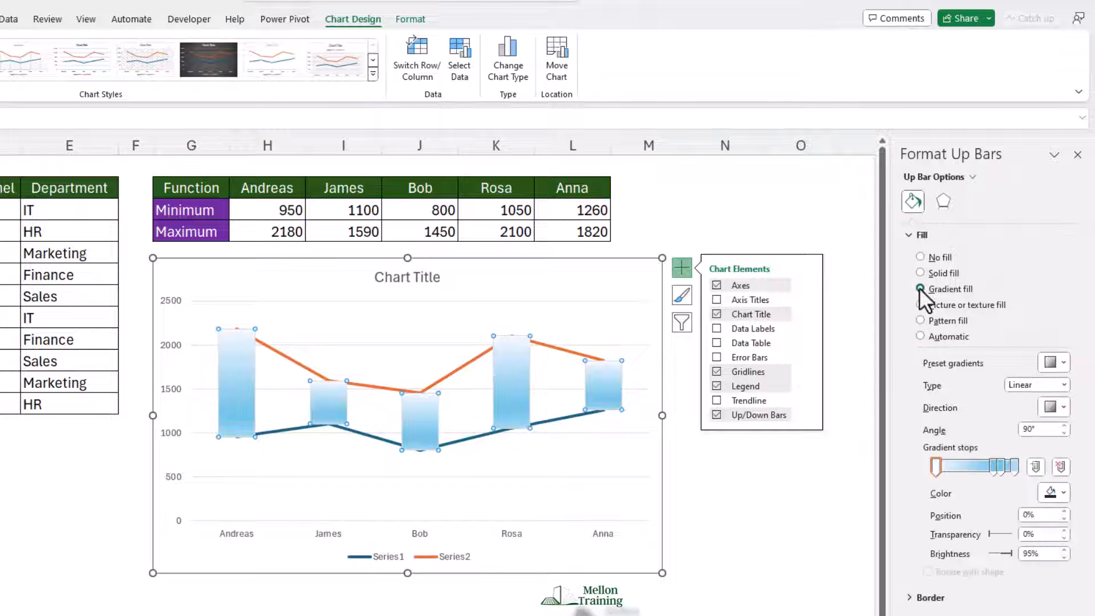
{"action": "left_click", "coordinate": [1064, 384]}
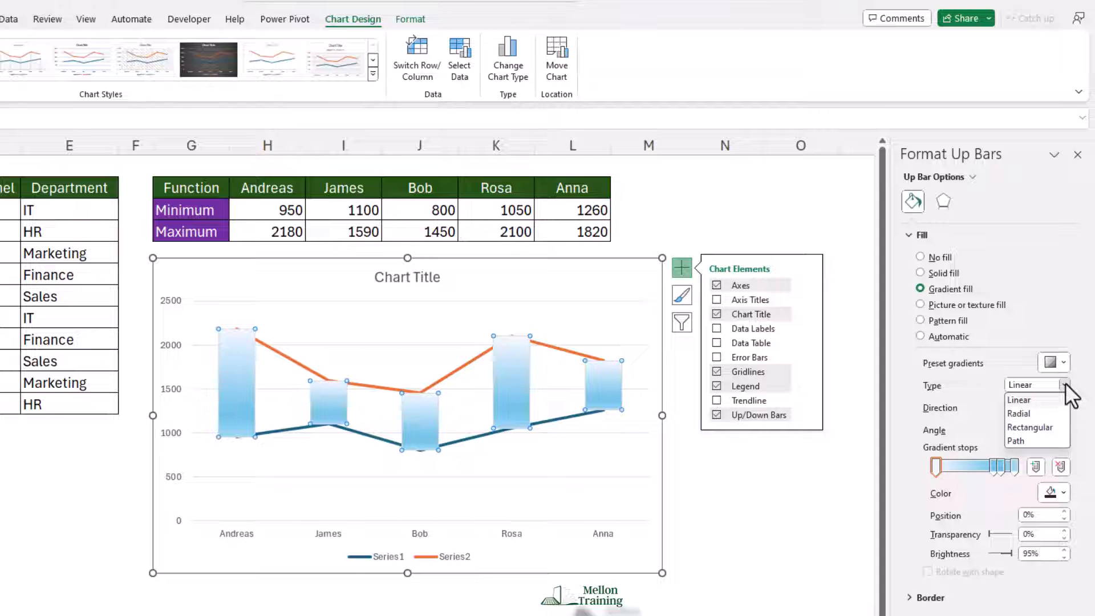
{"action": "left_click", "coordinate": [1064, 399]}
{"action": "left_click", "coordinate": [1063, 409]}
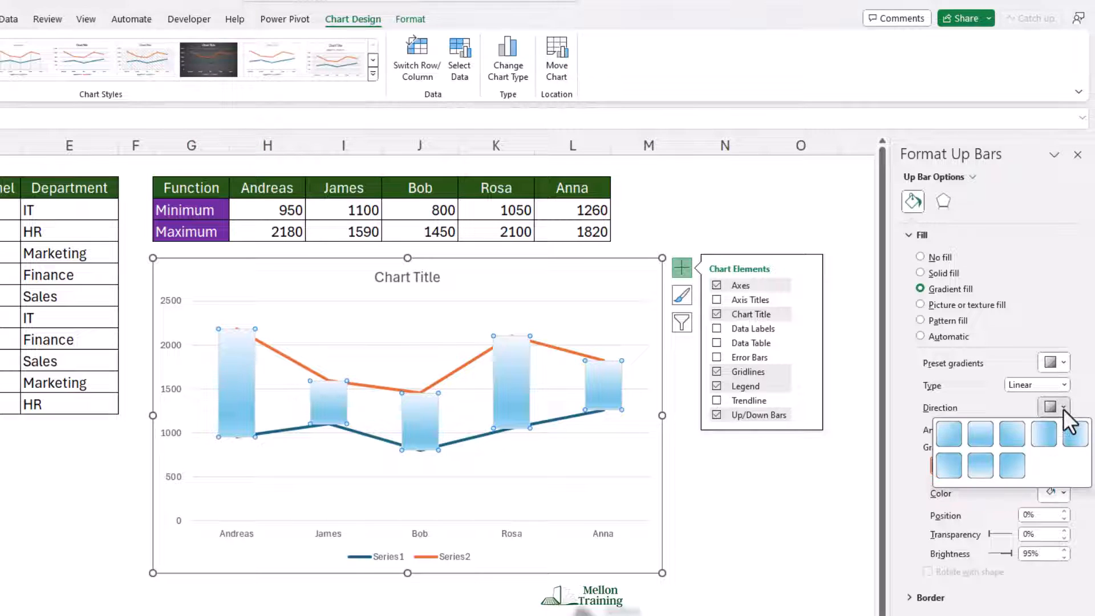
{"action": "left_click", "coordinate": [984, 431]}
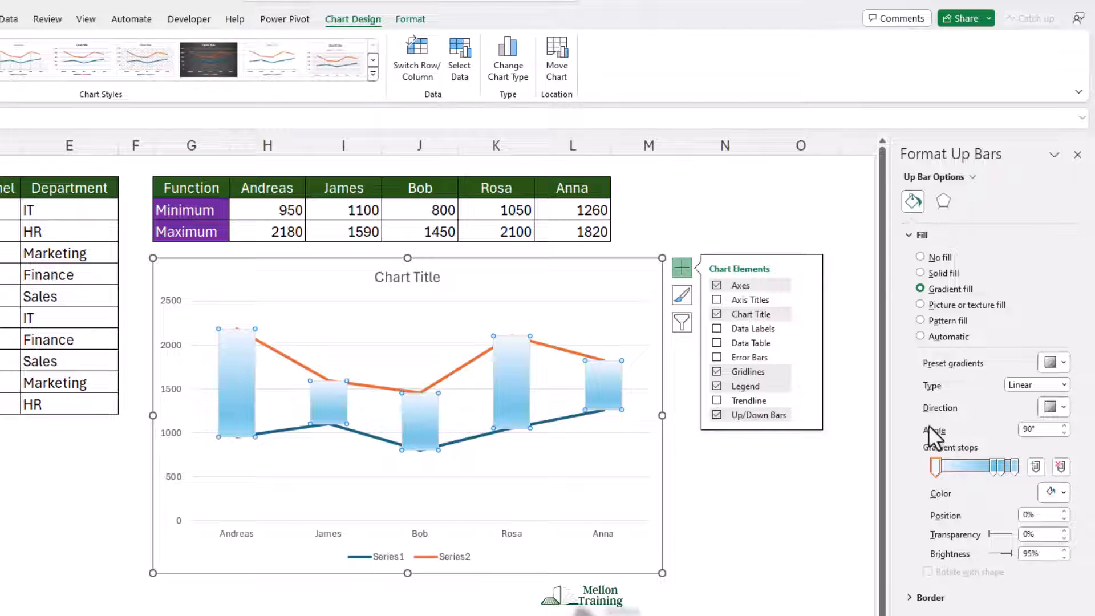
Colour the up bars' first gradient stop (0%) light green and the last stop (100%) red.
{"action": "left_click", "coordinate": [936, 464]}
{"action": "left_click", "coordinate": [1063, 491]}
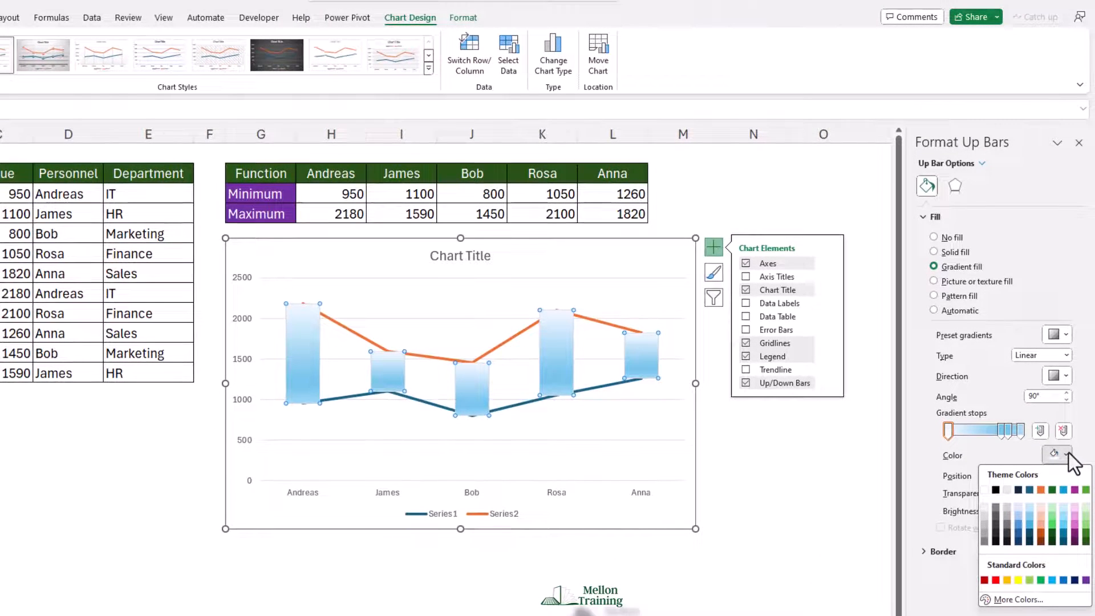
{"action": "left_click", "coordinate": [1029, 580]}
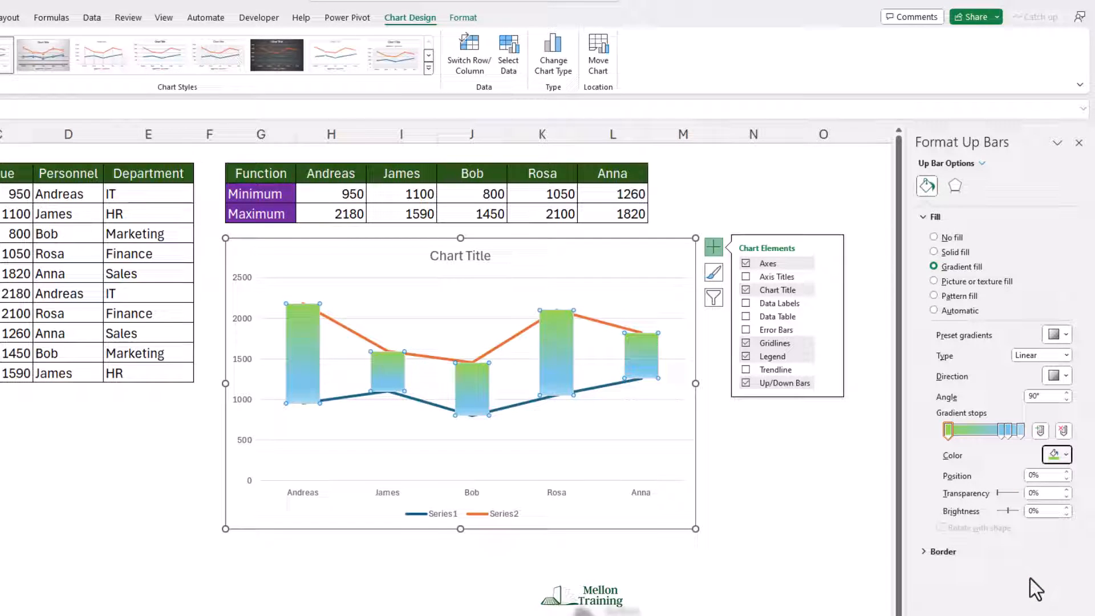
{"action": "left_click", "coordinate": [1021, 430]}
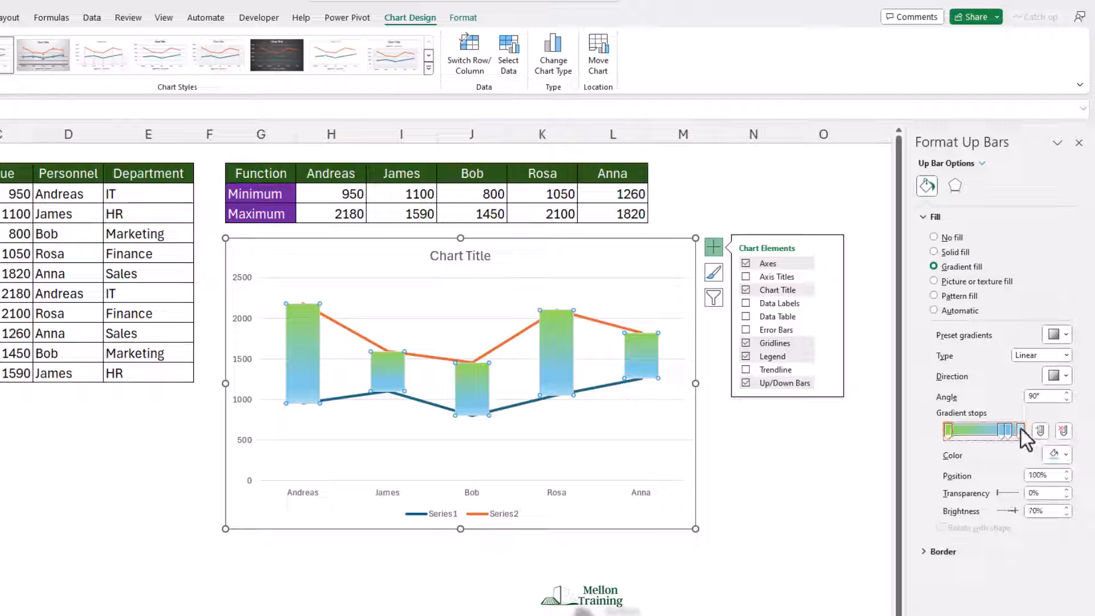
{"action": "left_click", "coordinate": [1065, 453]}
{"action": "left_click", "coordinate": [996, 580]}
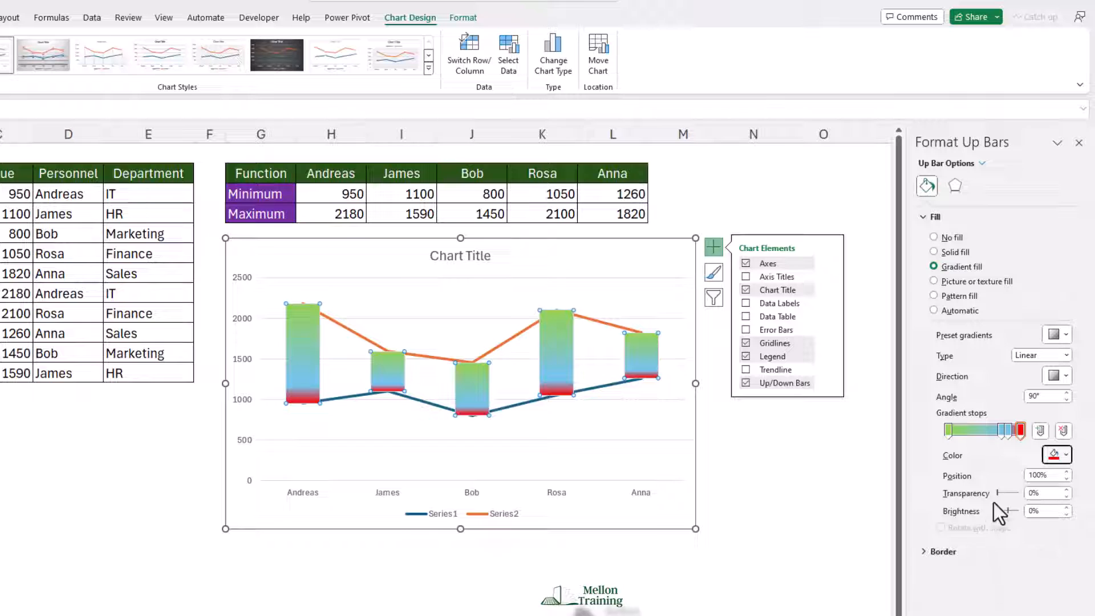
Colour the up bars' gradient stop at 74% yellow and the stop at 83% orange.
{"action": "left_click", "coordinate": [1002, 432]}
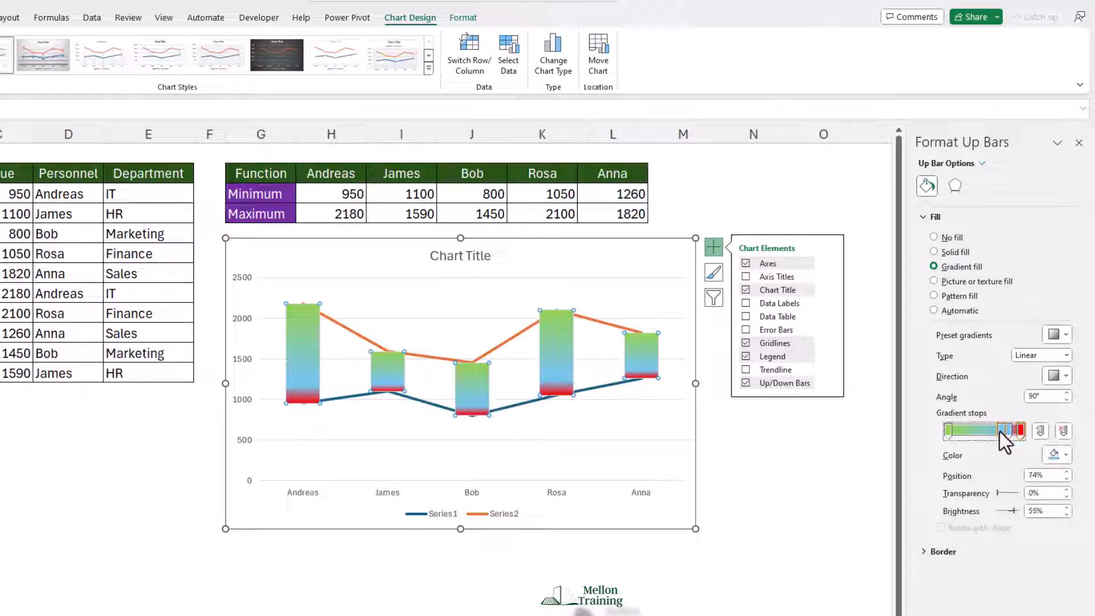
{"action": "left_click", "coordinate": [1067, 455]}
{"action": "left_click", "coordinate": [1018, 581]}
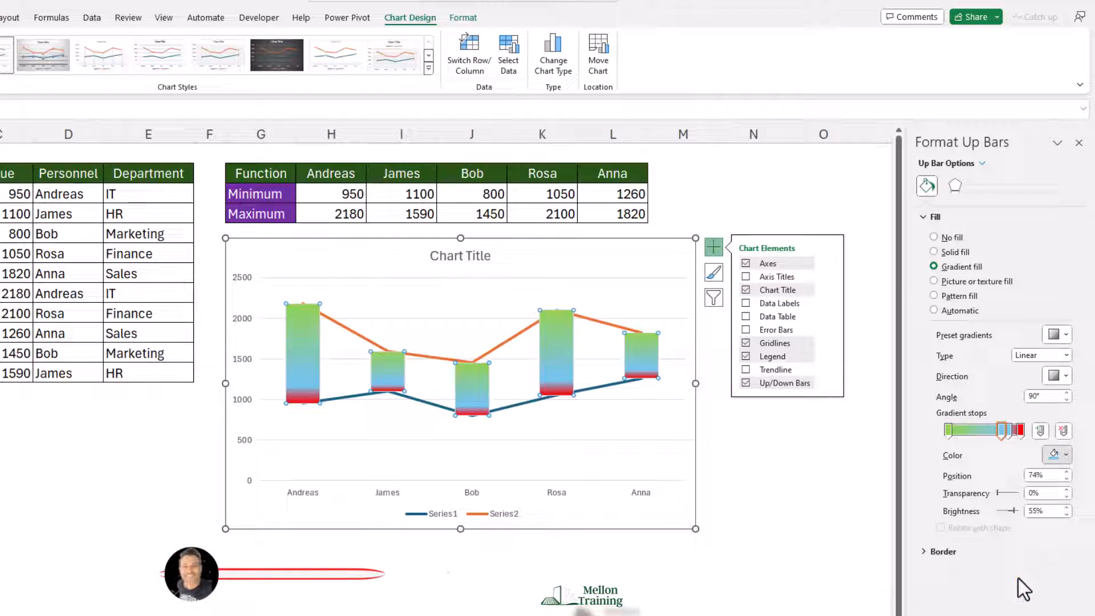
{"action": "left_click", "coordinate": [1011, 432]}
{"action": "left_click", "coordinate": [1066, 454]}
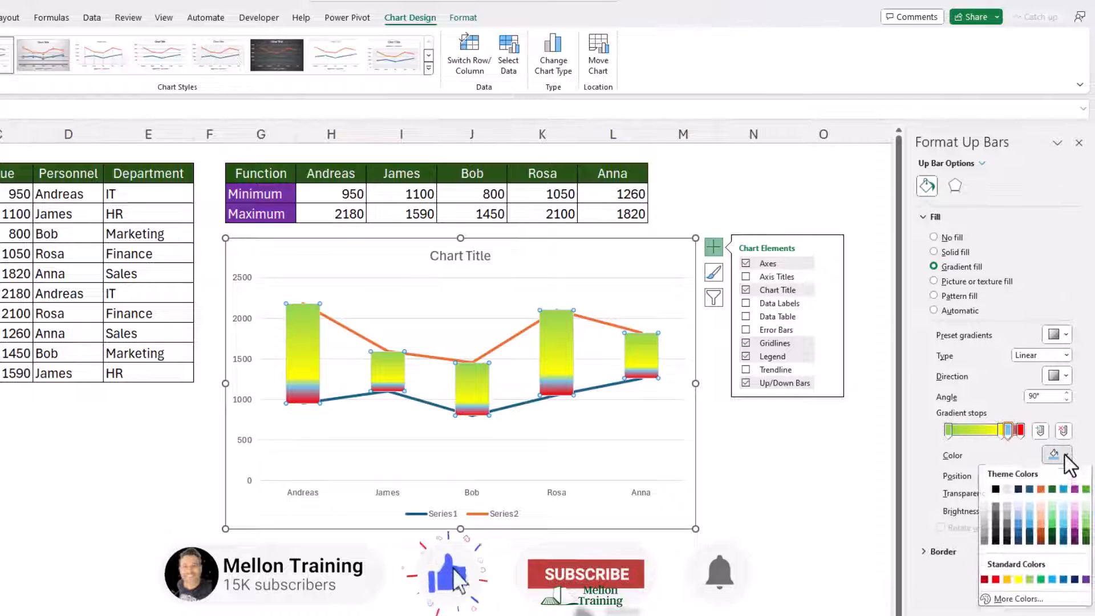
{"action": "left_click", "coordinate": [1006, 580]}
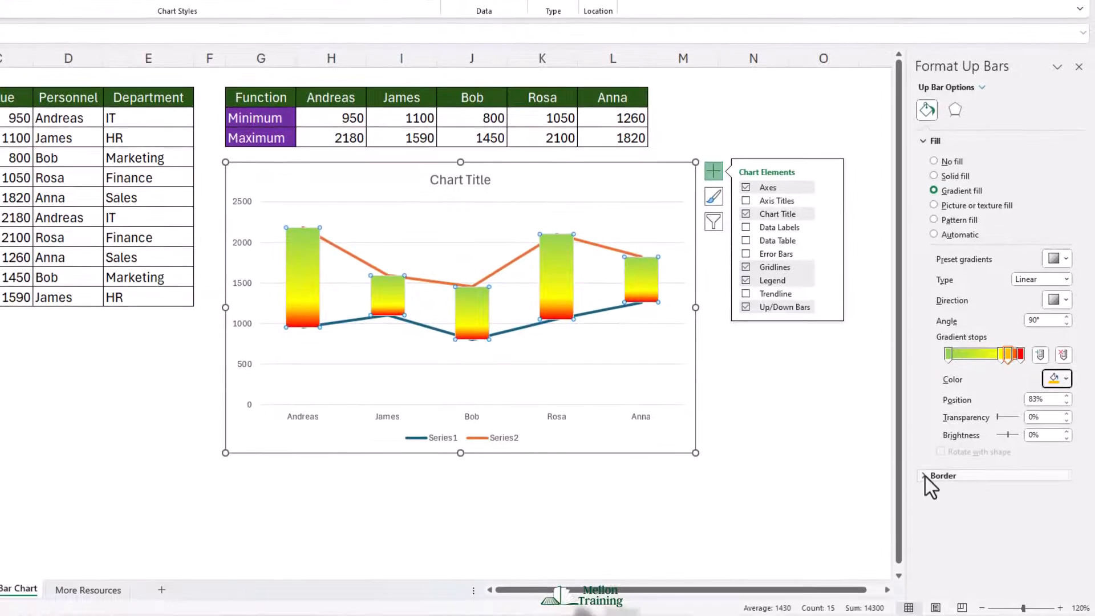
Give the up bars a solid border line in standard blue.
{"action": "left_click", "coordinate": [926, 552]}
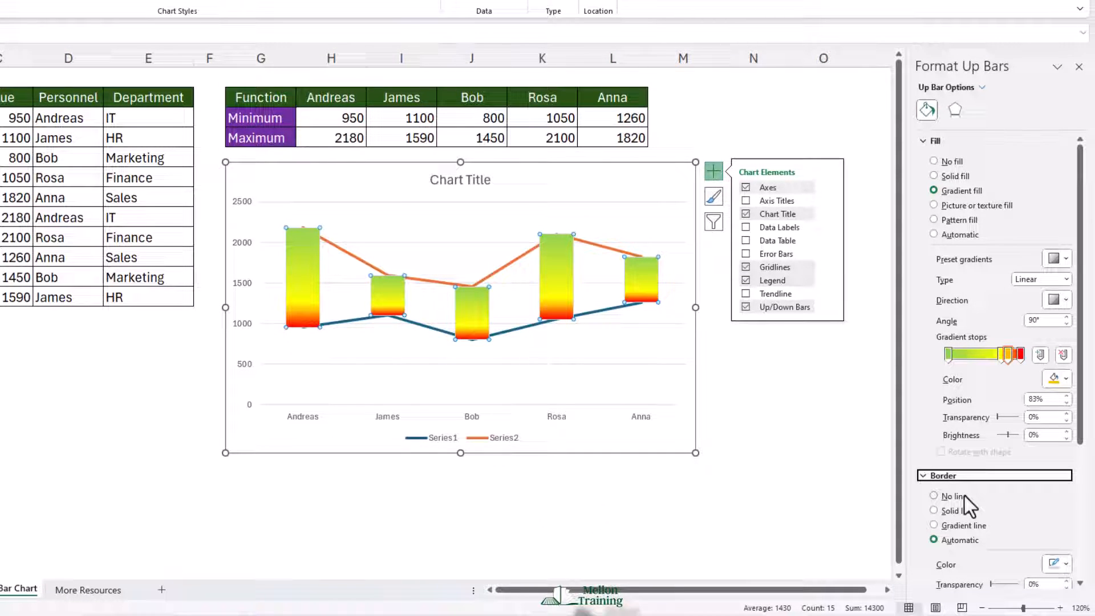
{"action": "scroll", "coordinate": [941, 496], "scroll_direction": "down", "scroll_amount": 1}
{"action": "scroll", "coordinate": [942, 496], "scroll_direction": "down", "scroll_amount": 4}
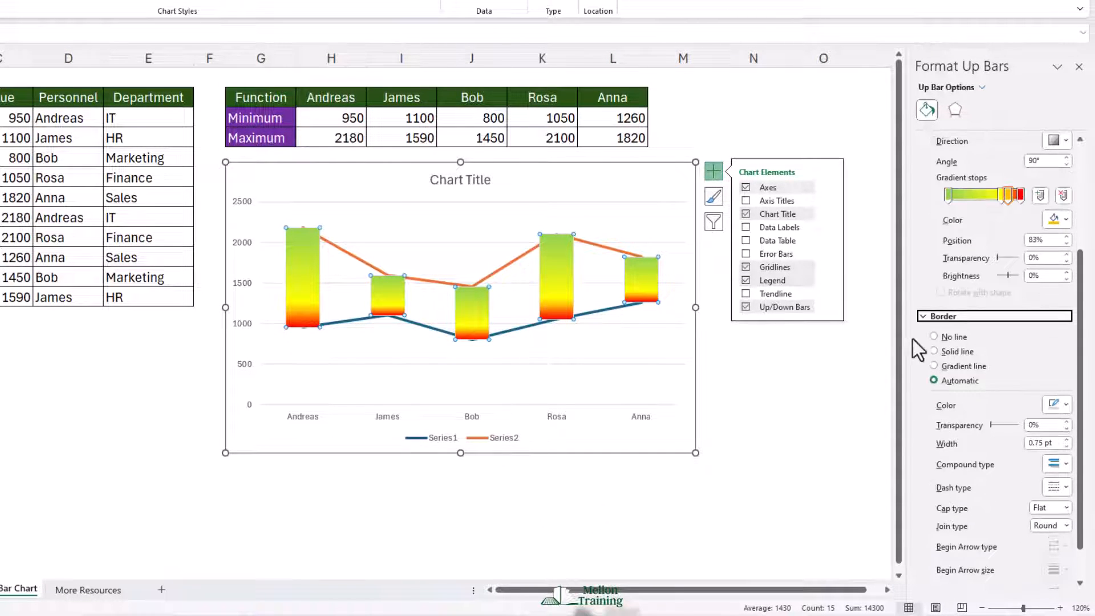
{"action": "left_click", "coordinate": [935, 351]}
{"action": "left_click", "coordinate": [1065, 404]}
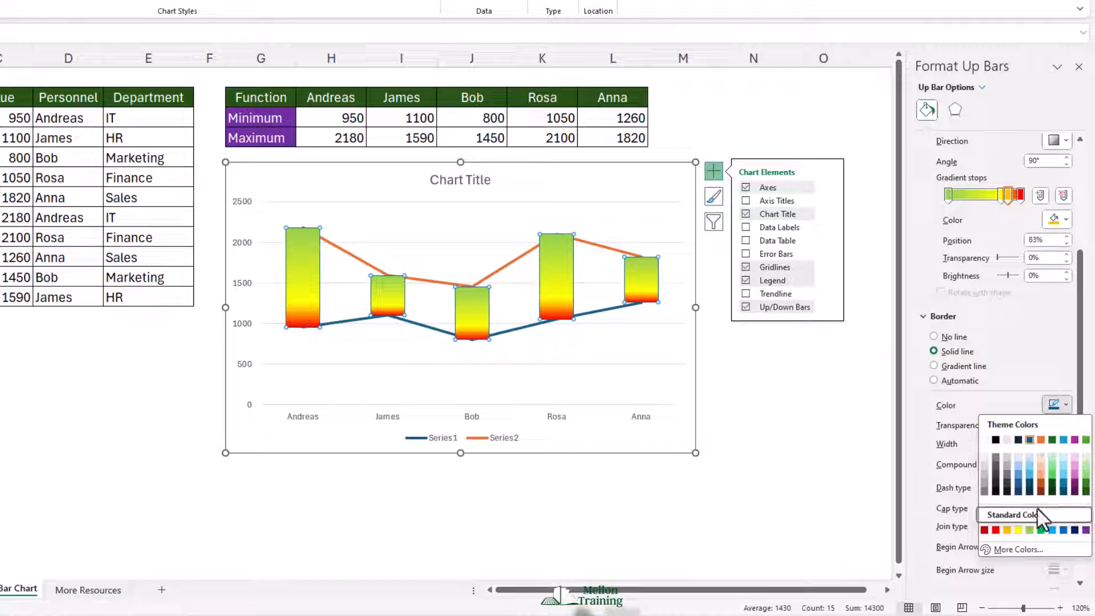
{"action": "left_click", "coordinate": [1066, 530]}
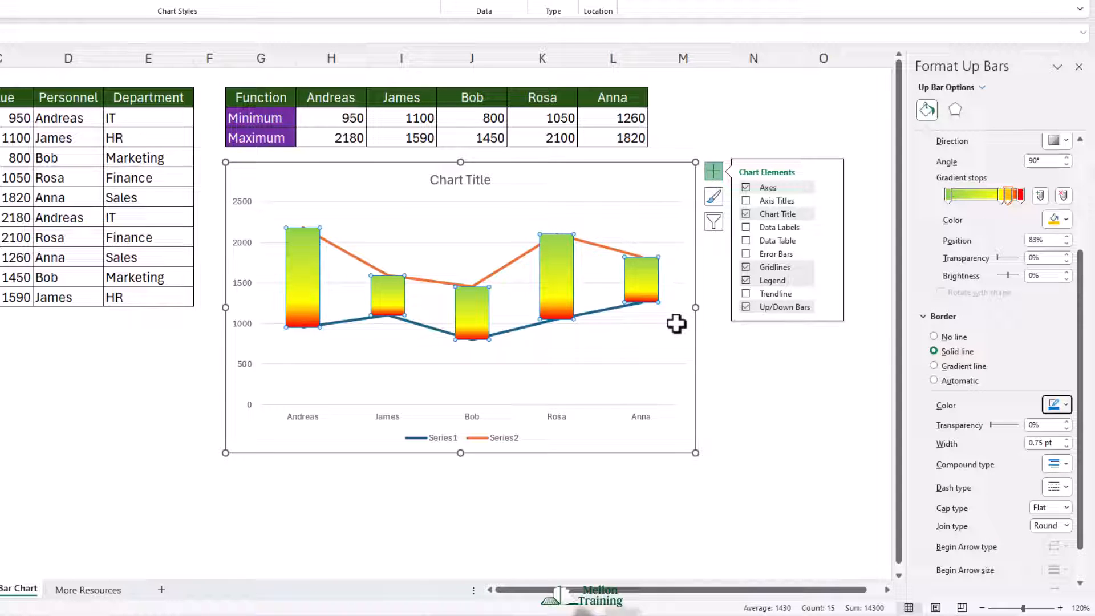
Hide the lines of both the maximum and minimum series by setting them to No line.
{"action": "right_click", "coordinate": [345, 251]}
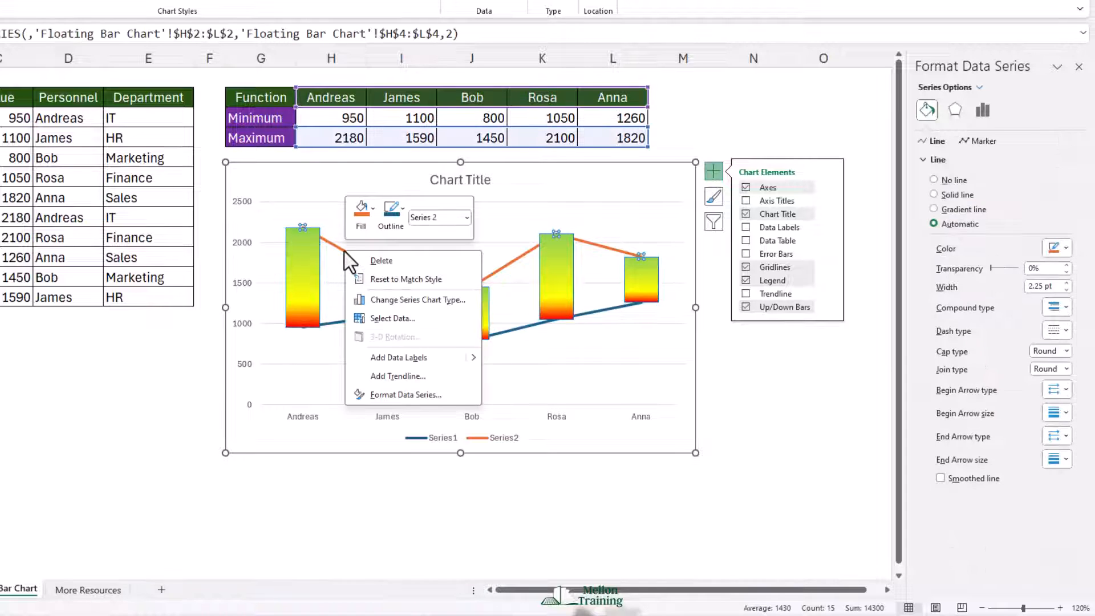
{"action": "left_click", "coordinate": [411, 393]}
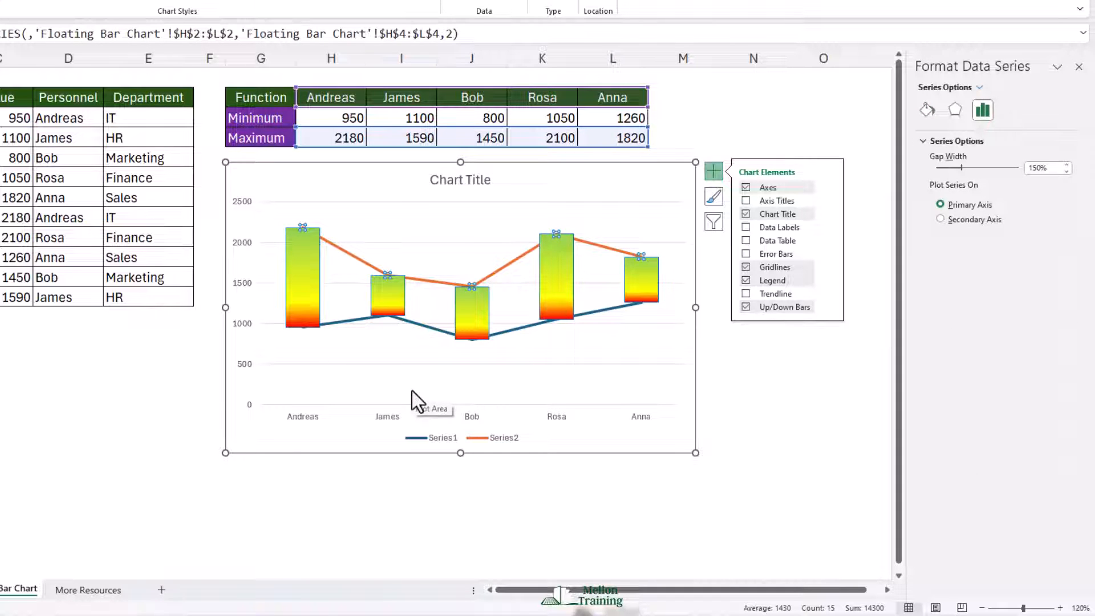
{"action": "left_click", "coordinate": [930, 110]}
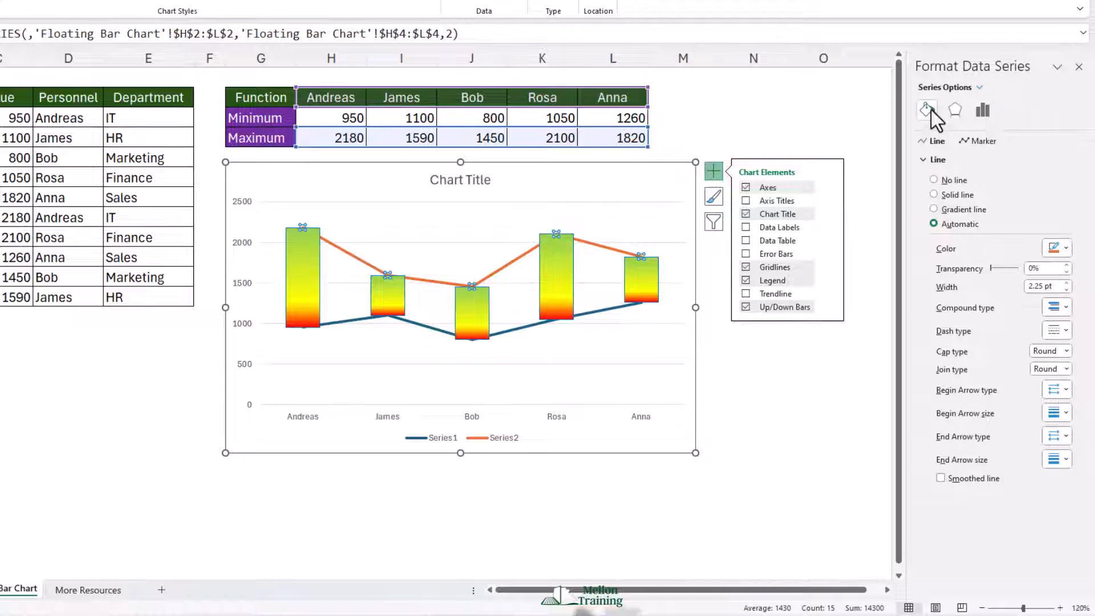
{"action": "left_click", "coordinate": [934, 180]}
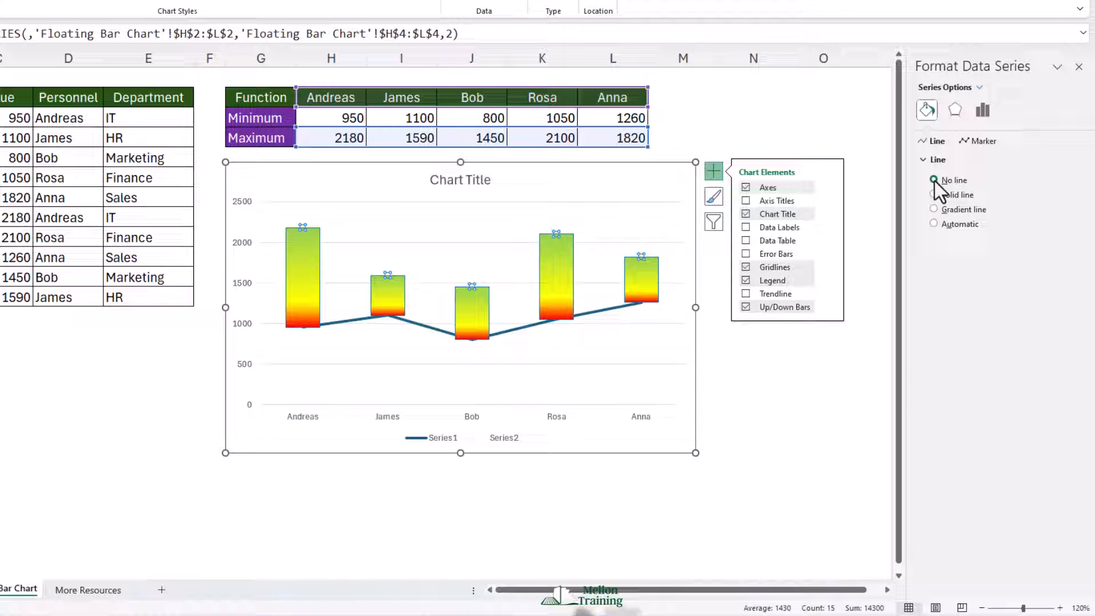
{"action": "right_click", "coordinate": [344, 323]}
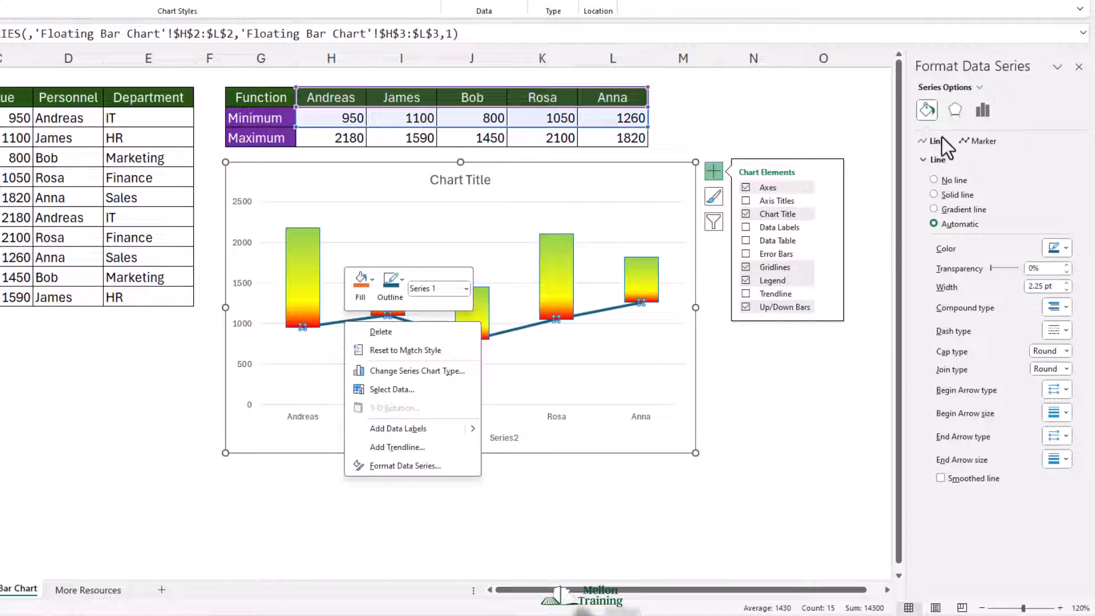
{"action": "left_click", "coordinate": [934, 181]}
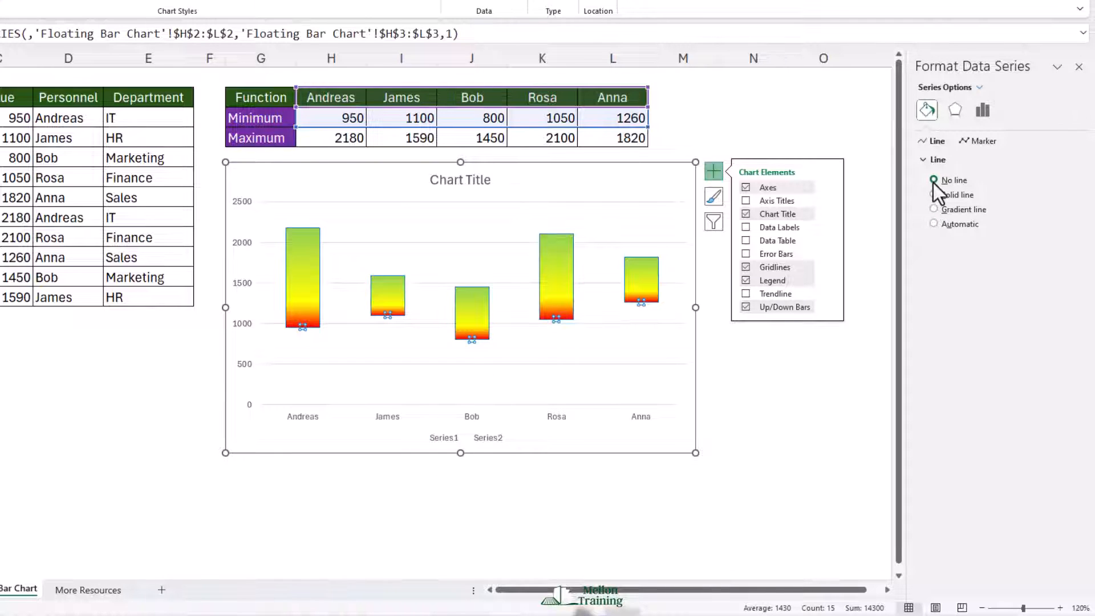
Delete the chart legend and change the chart title to "Sales Comparison".
{"action": "left_click", "coordinate": [442, 439]}
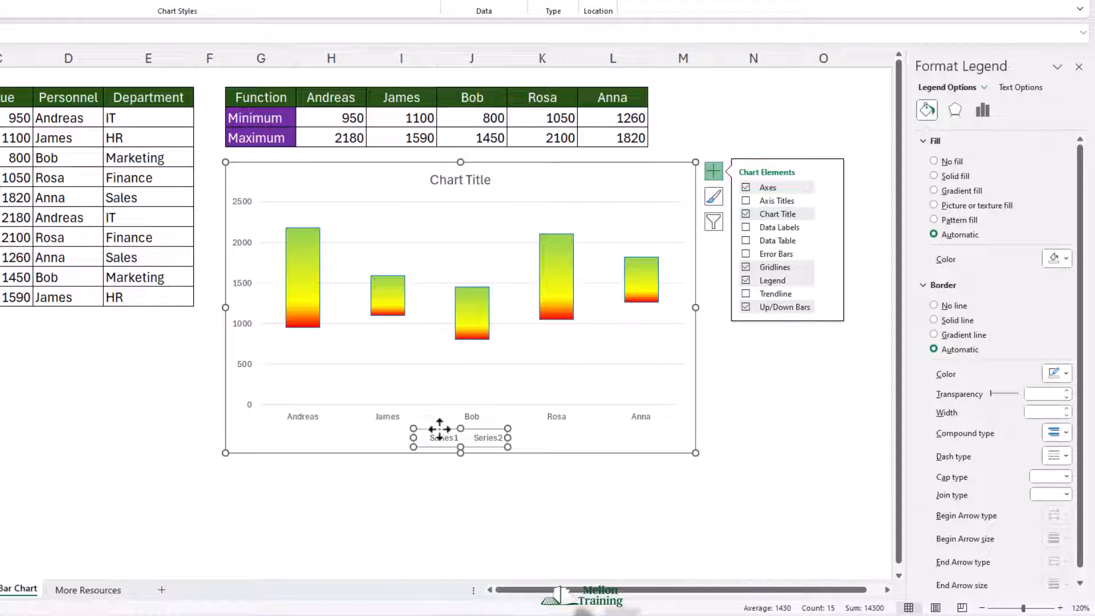
{"action": "key", "text": "Delete"}
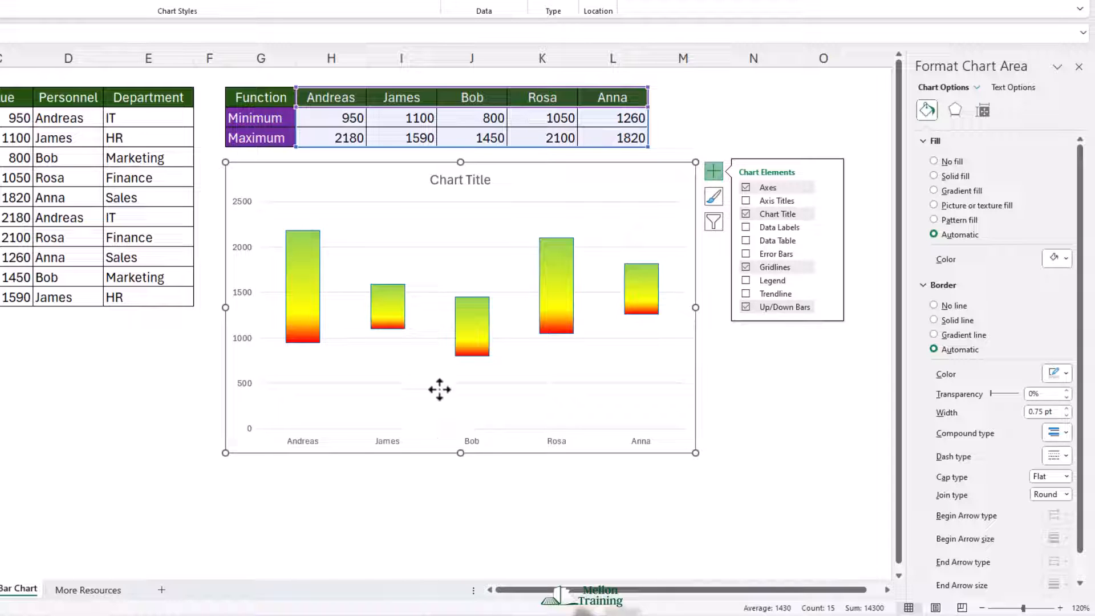
{"action": "left_click", "coordinate": [442, 180]}
{"action": "left_click_drag", "start_coordinate": [434, 180], "coordinate": [491, 181]}
{"action": "key", "text": "Delete"}
{"action": "type", "text": "Sal"}
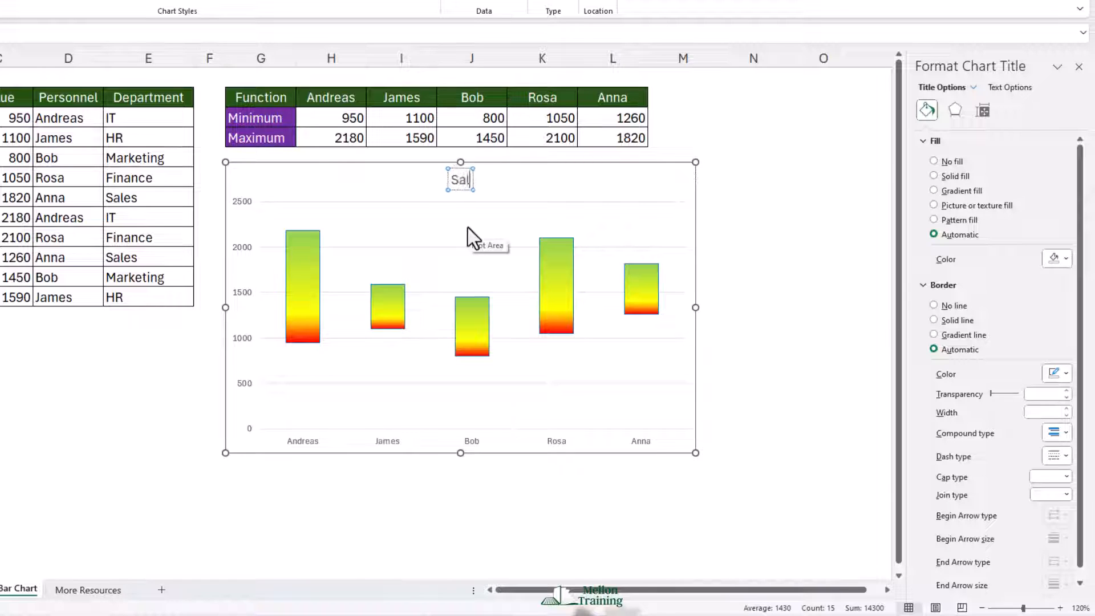
{"action": "type", "text": "es Comparison"}
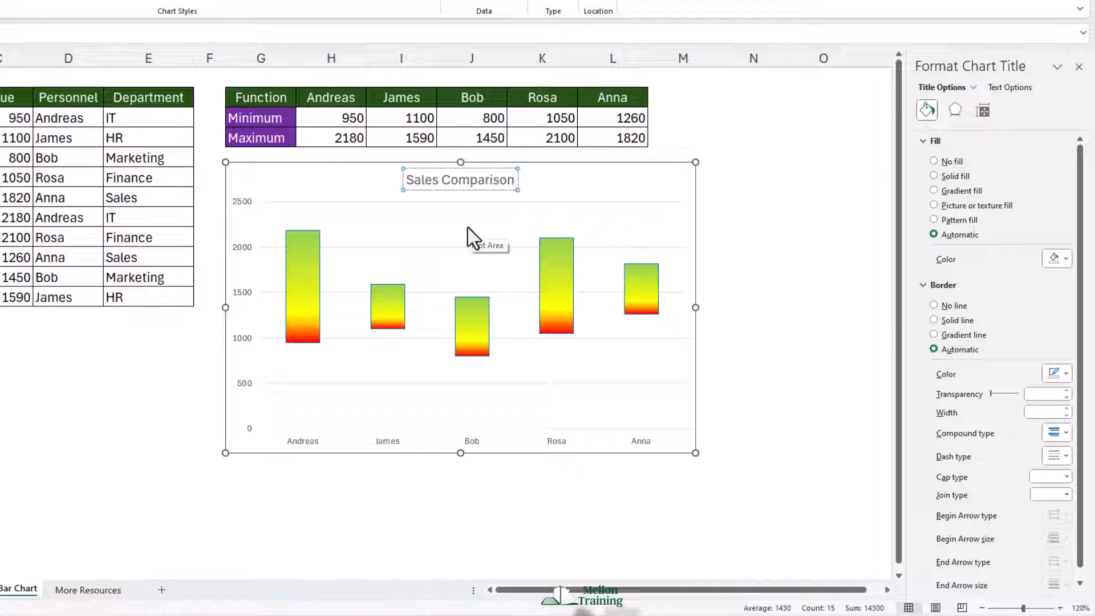
Remove the outline around the whole chart area and deselect the chart.
{"action": "left_click", "coordinate": [541, 178]}
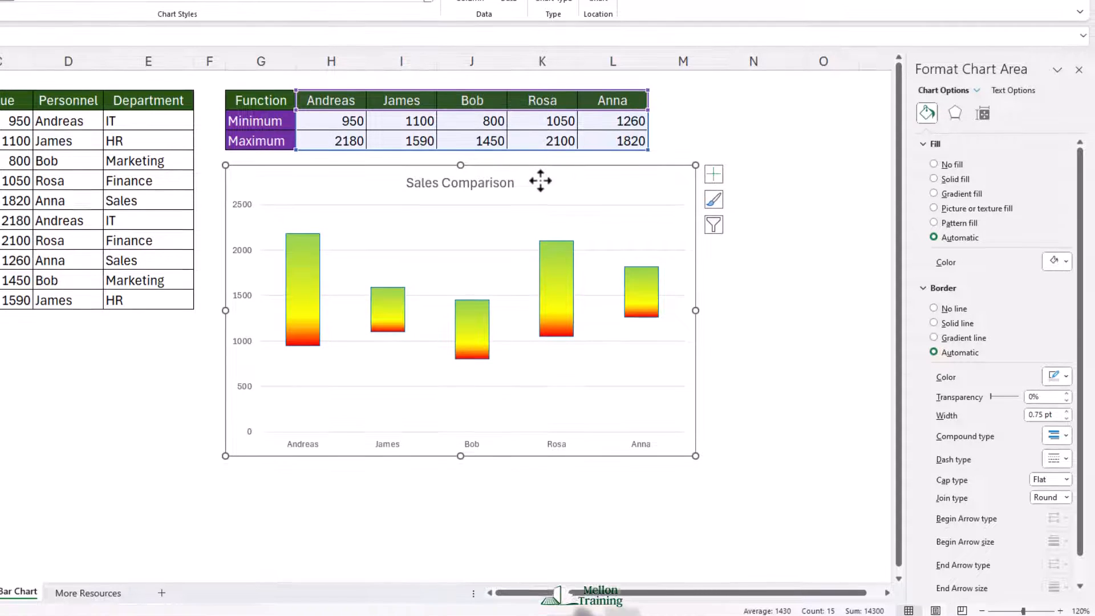
{"action": "left_click", "coordinate": [460, 27]}
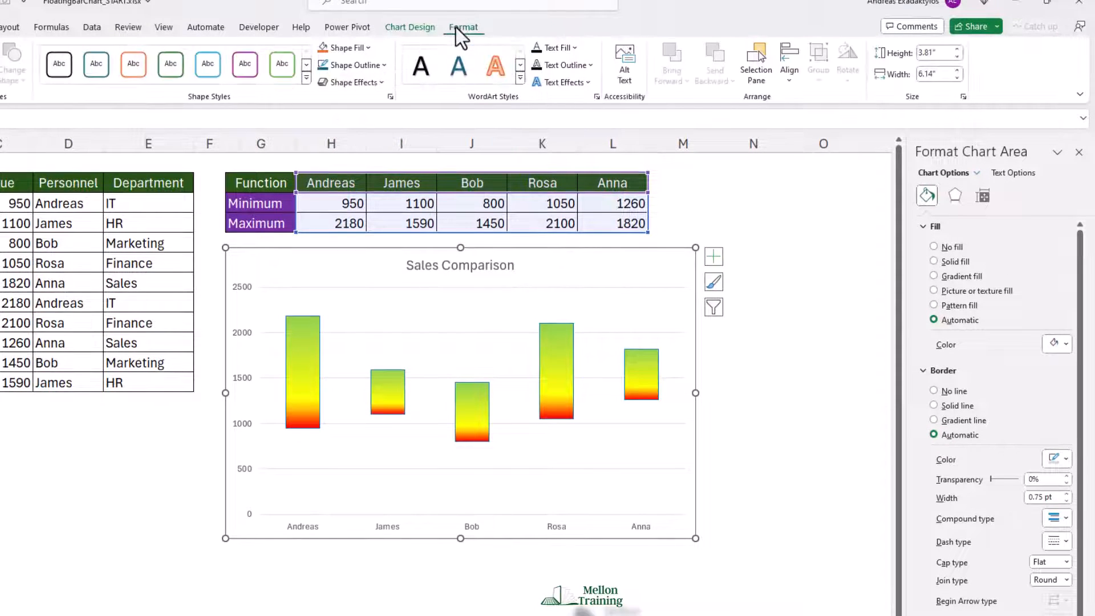
{"action": "left_click", "coordinate": [378, 67]}
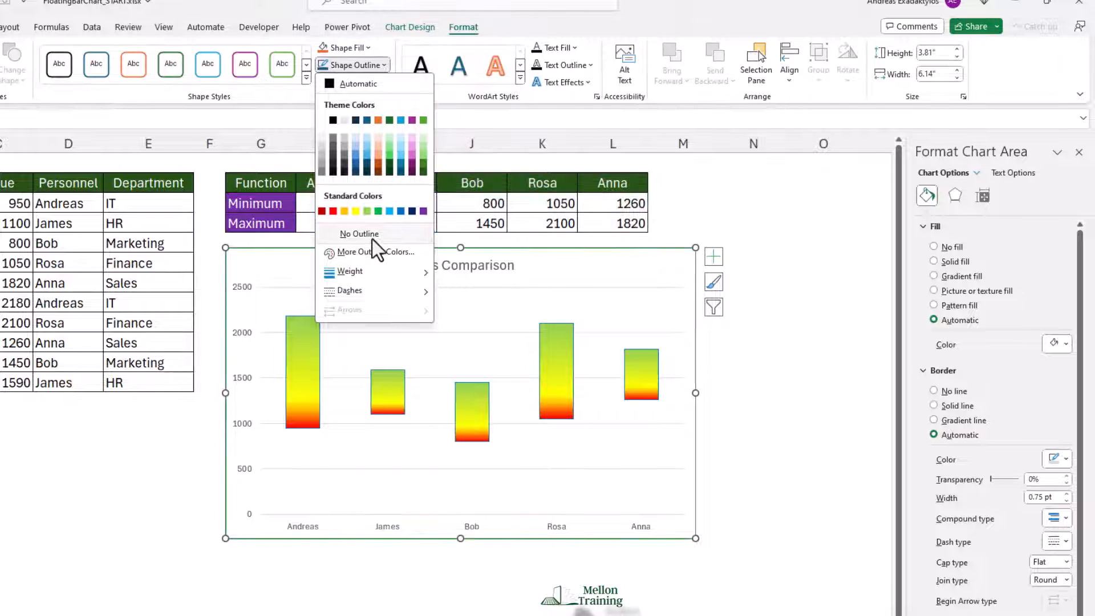
{"action": "left_click", "coordinate": [347, 235]}
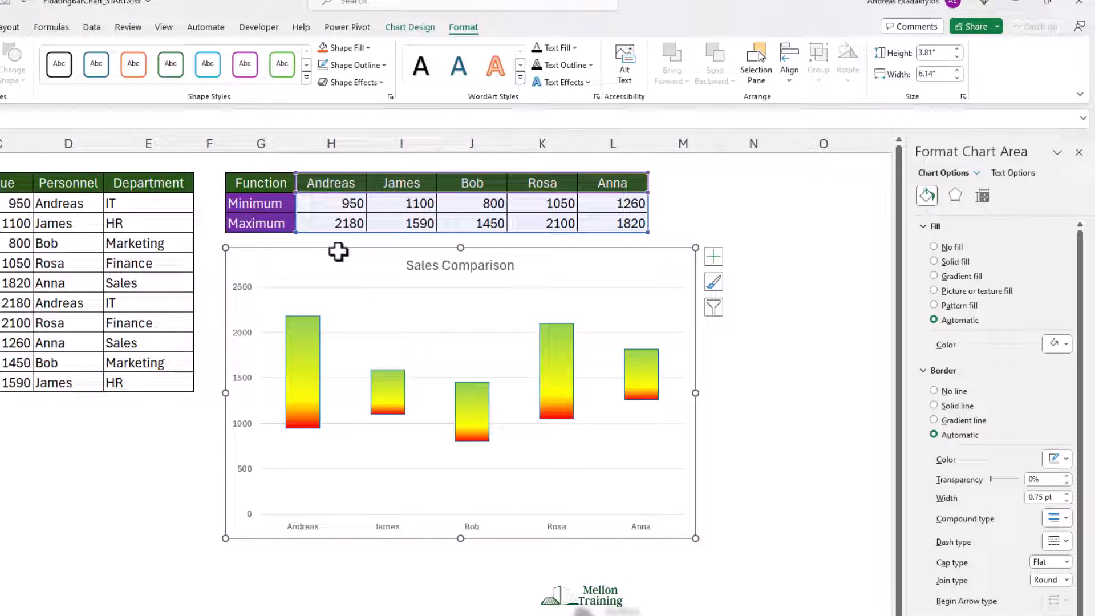
{"action": "left_click", "coordinate": [198, 468]}
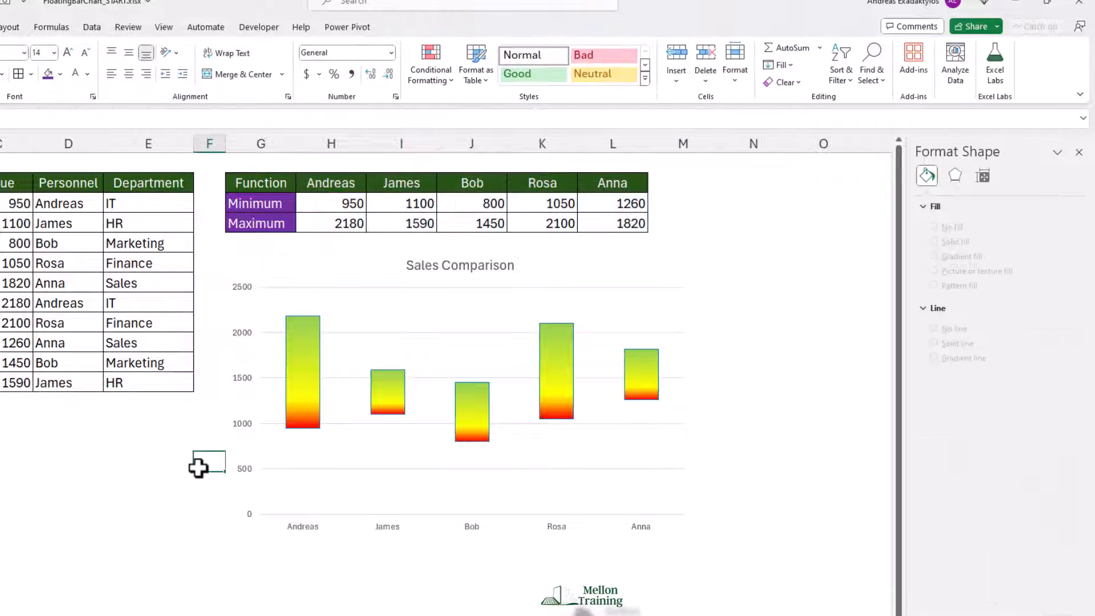